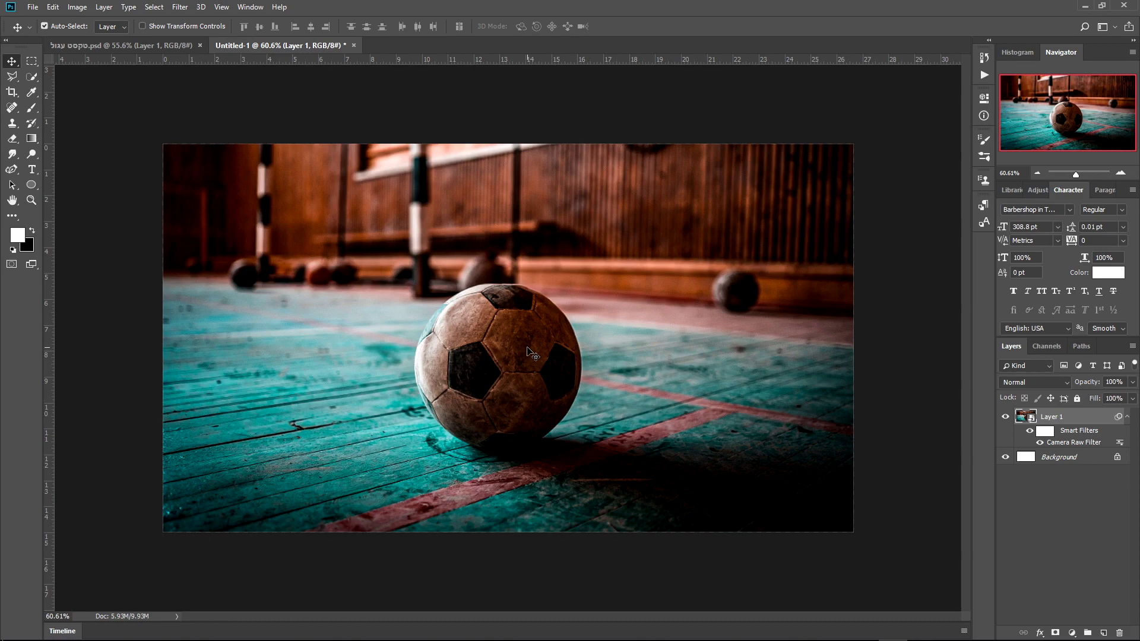
- Draw a circular path about 460 px in diameter with the Ellipse Tool in Path mode, fitted around the soccer ball's outline
left_click(32, 184)
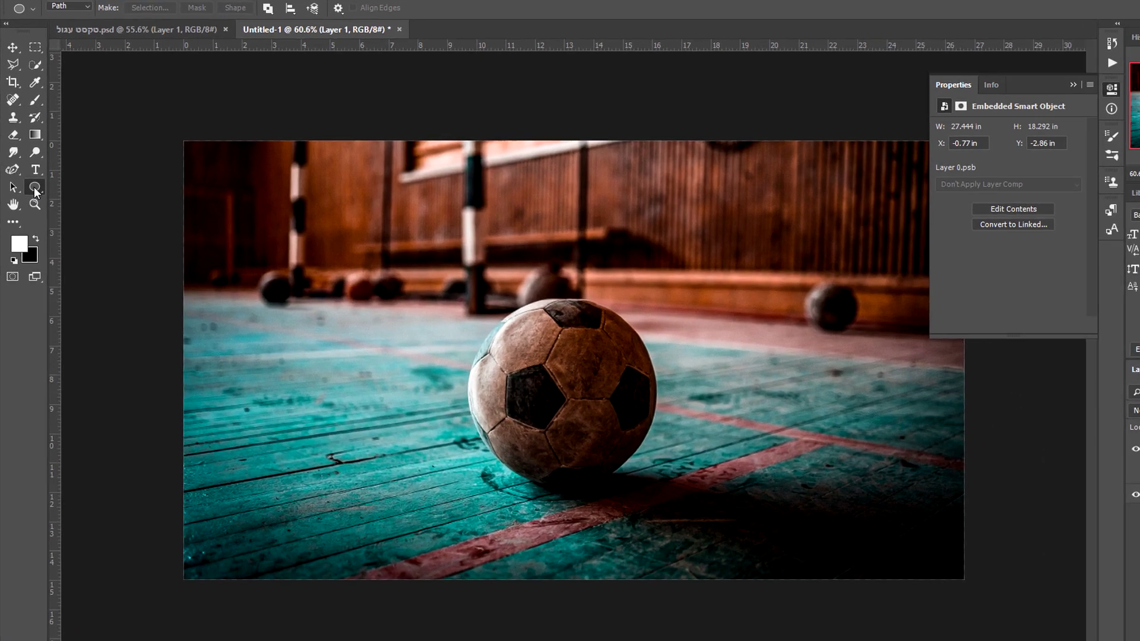
right_click(34, 186)
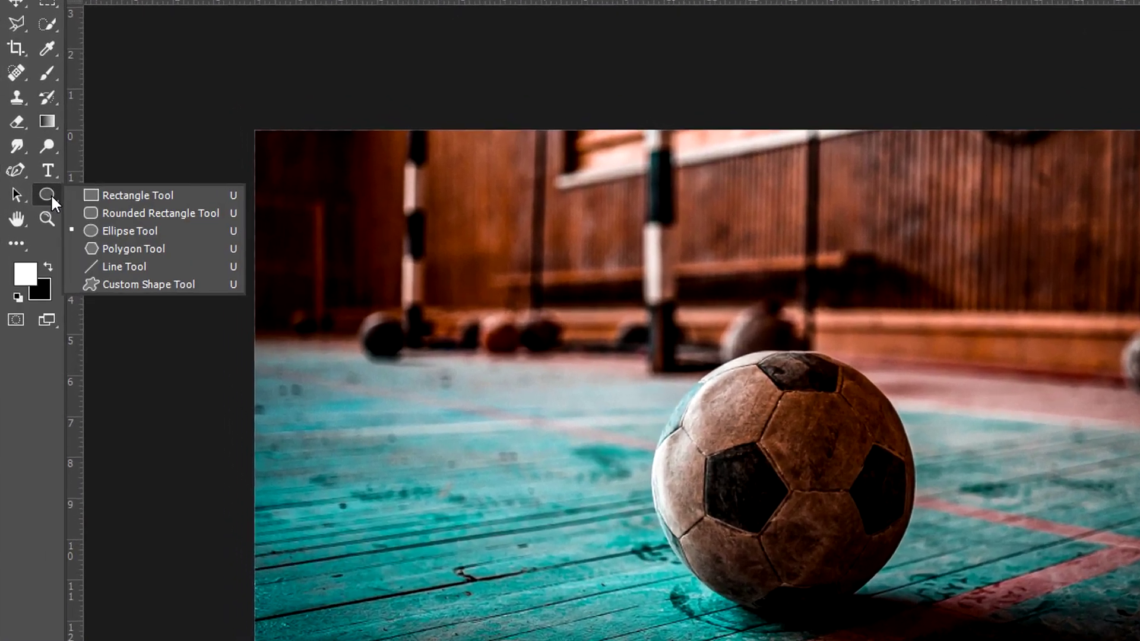
left_click(99, 212)
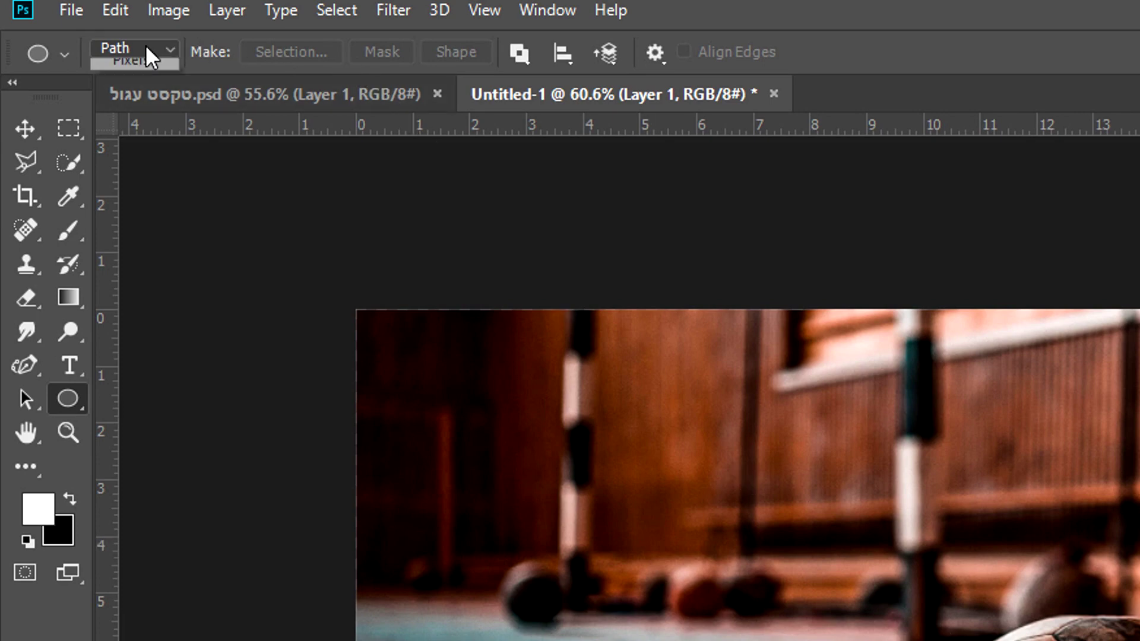
left_click(145, 48)
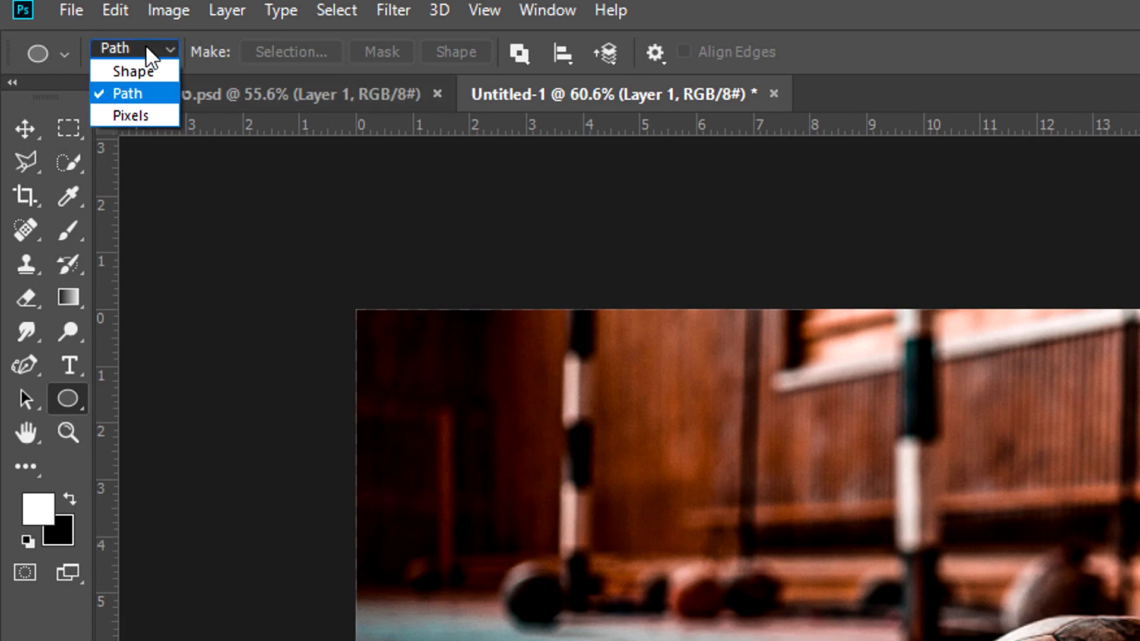
left_click(134, 93)
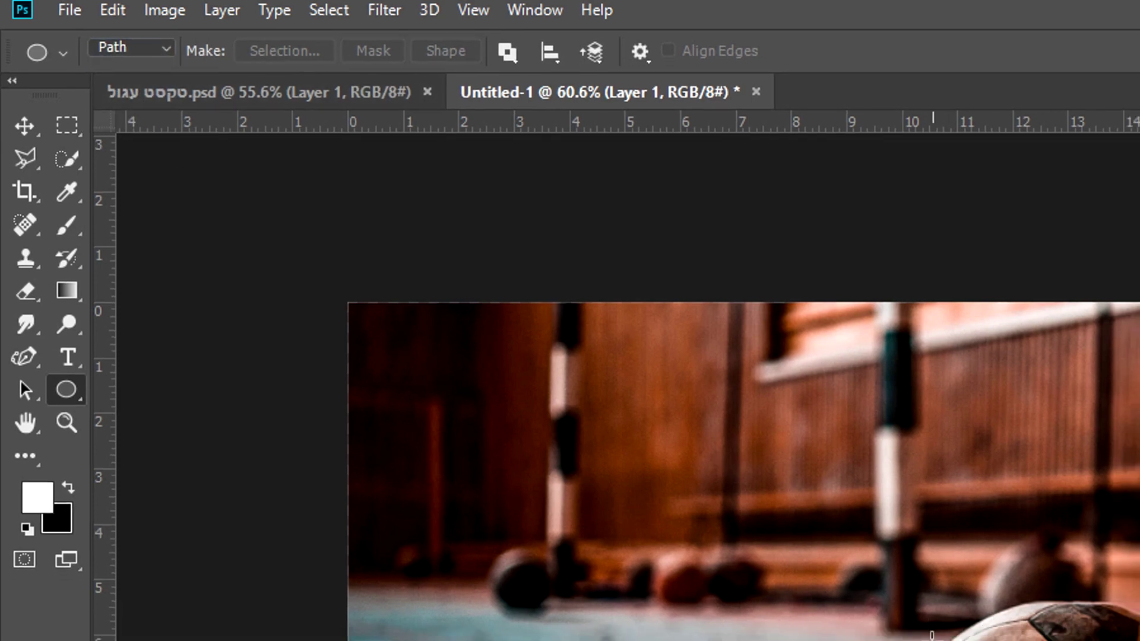
left_click_drag(952, 640, 1017, 640)
left_click_drag(769, 579, 999, 640)
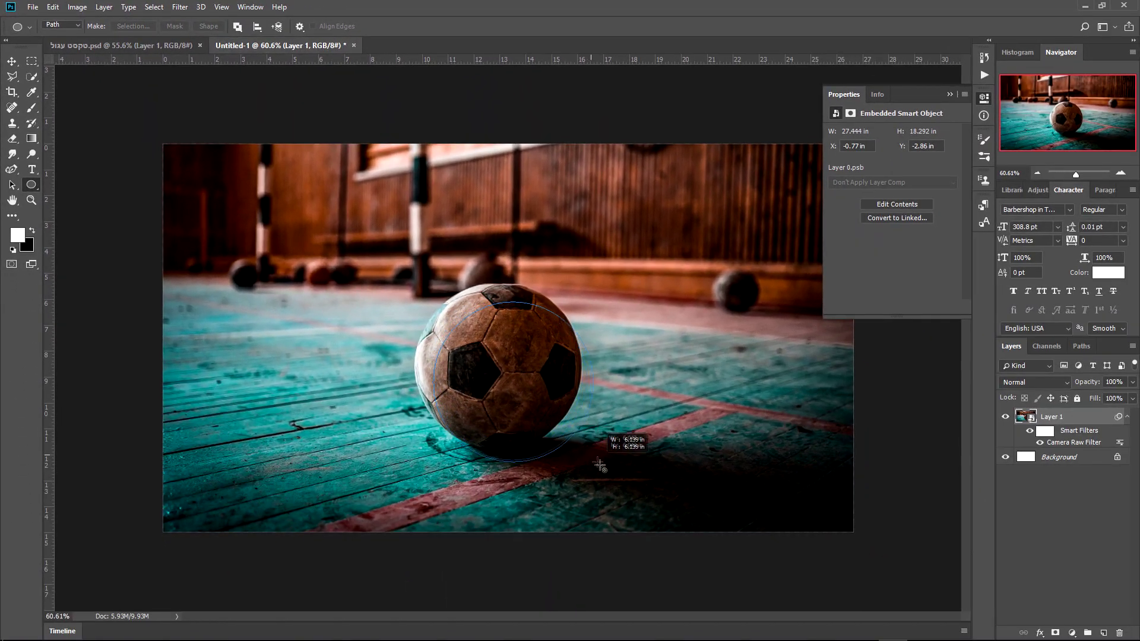
left_click_drag(600, 466, 603, 470)
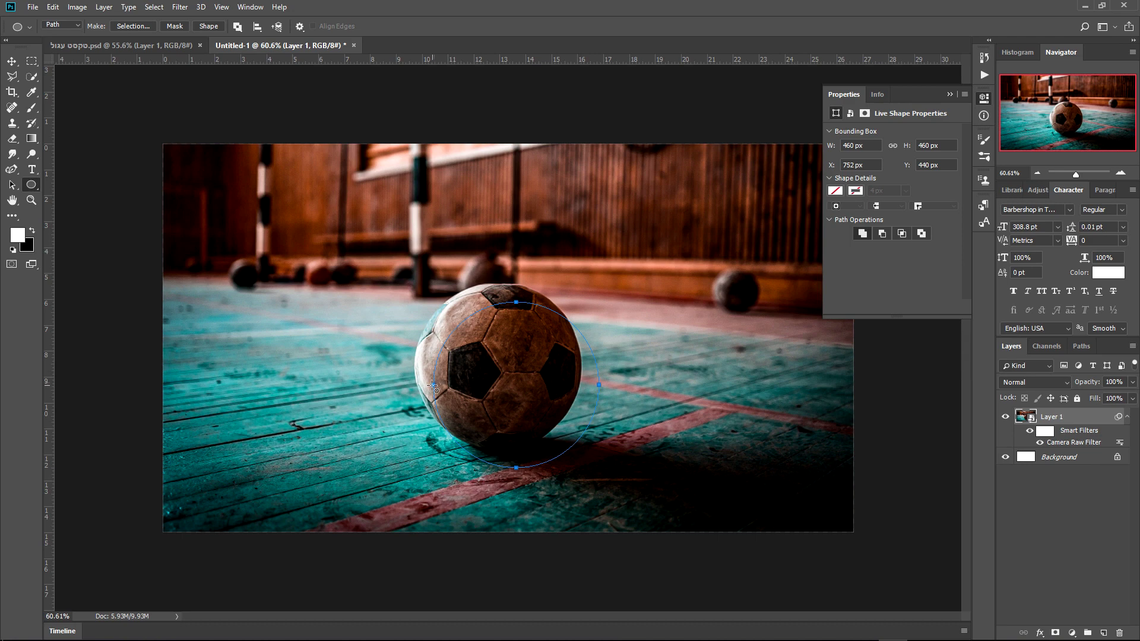
left_click_drag(432, 387, 415, 369)
key("ctrl+y")
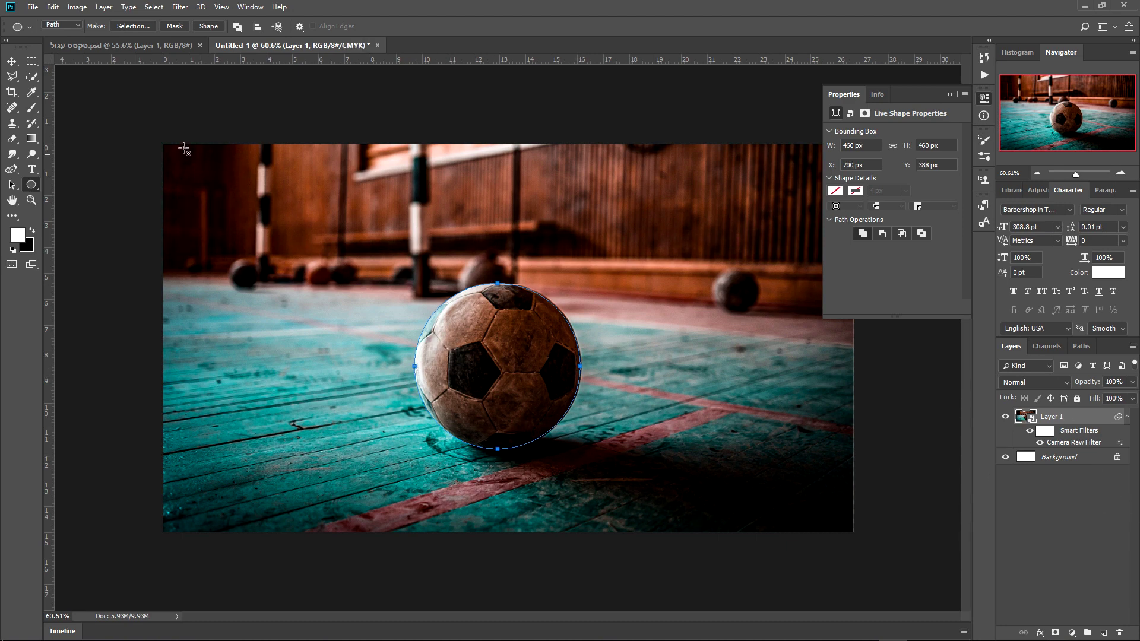
- Add the text "Photoshop Tutorial" along the circular path at a font size of 120 pt
left_click(32, 170)
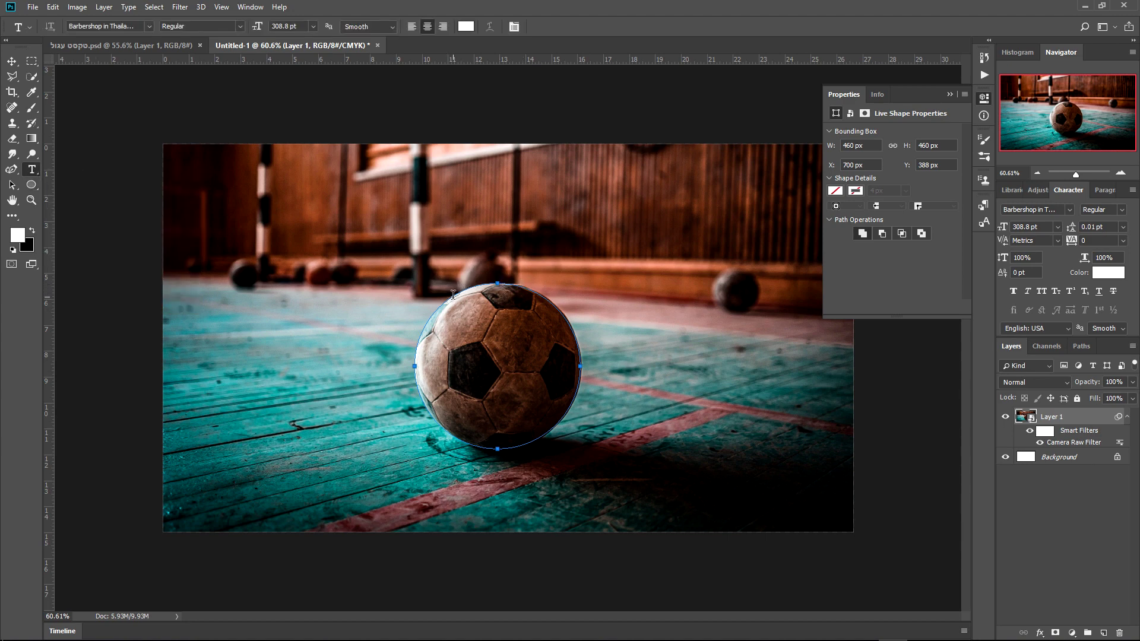
left_click(428, 318)
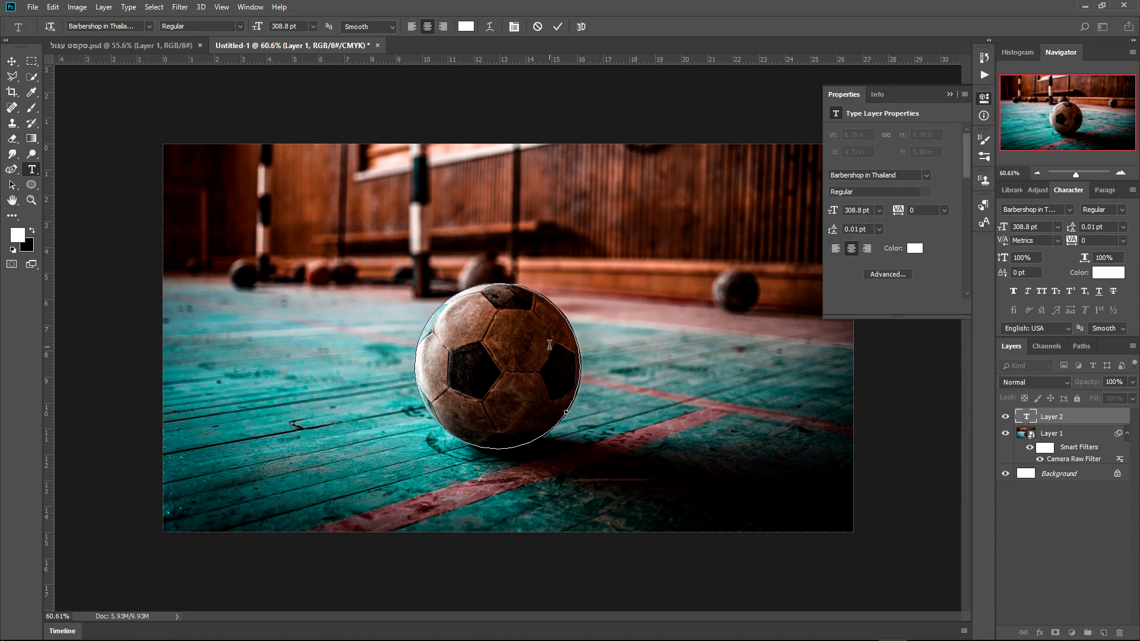
left_click(867, 210)
type("120")
key("Return")
type("O")
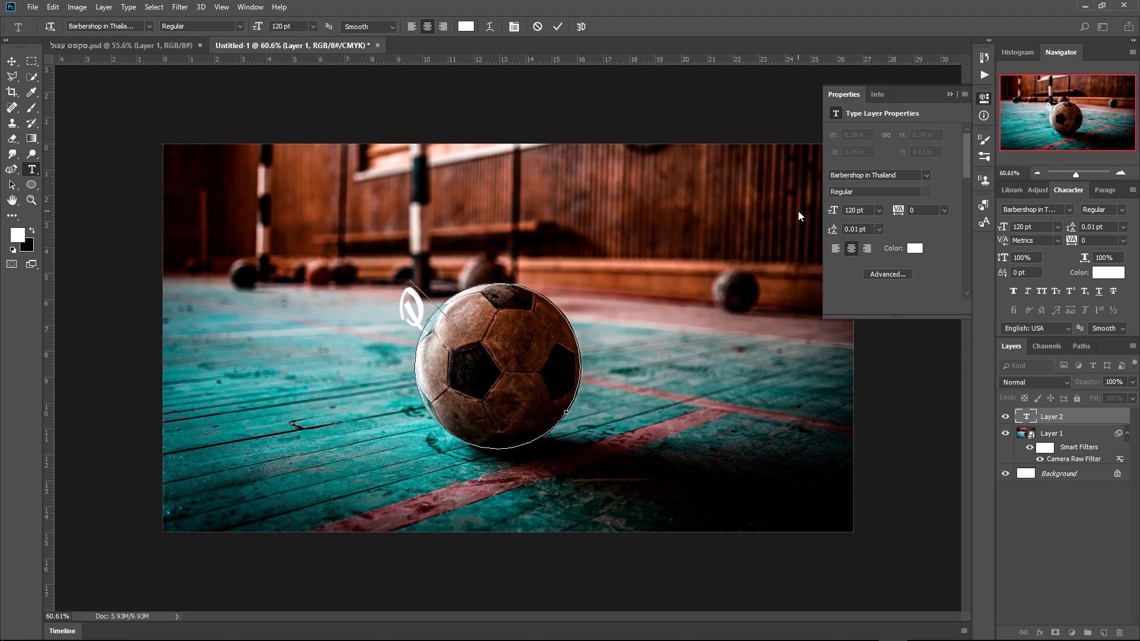
type("hotoshop Tutorial")
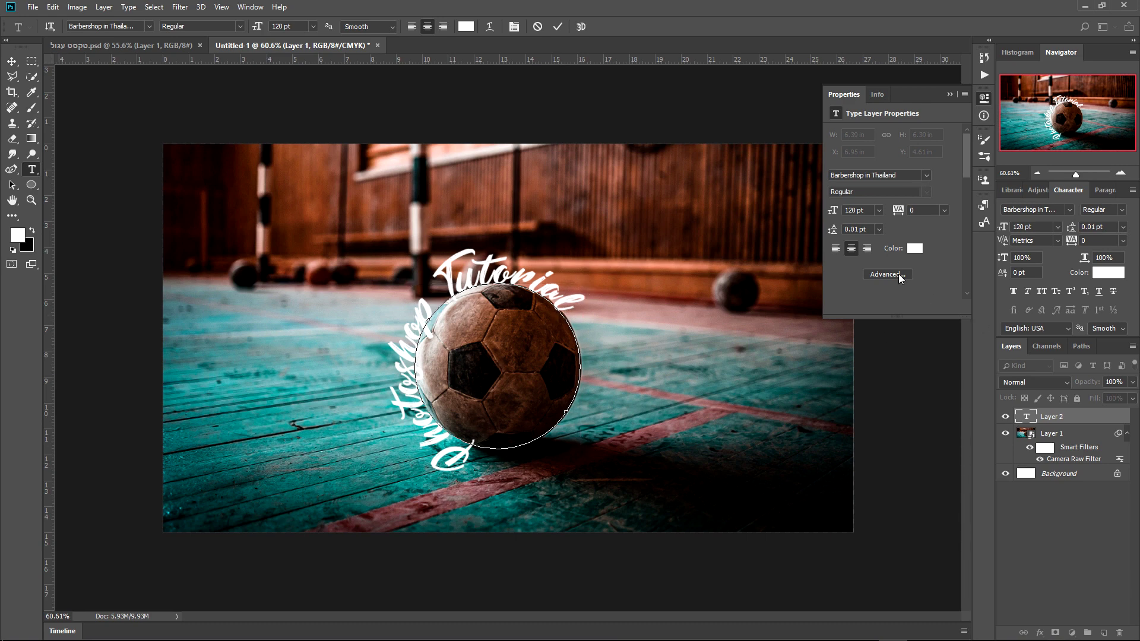
- Try right and left alignment on the circular text and restore its centre alignment
left_click(867, 249)
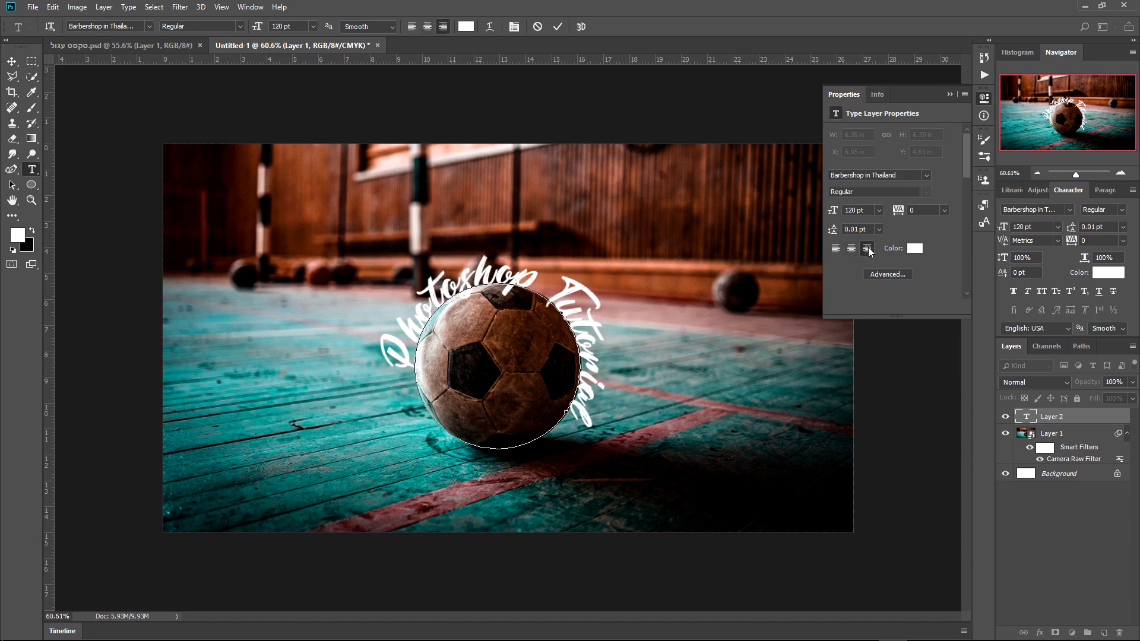
left_click(834, 249)
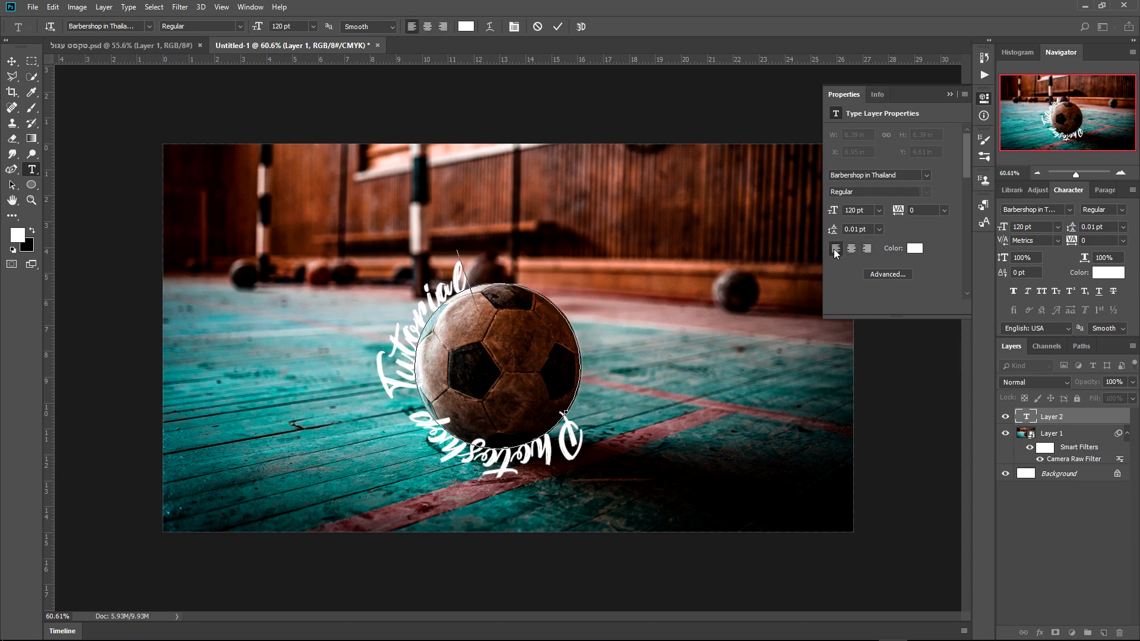
left_click(852, 249)
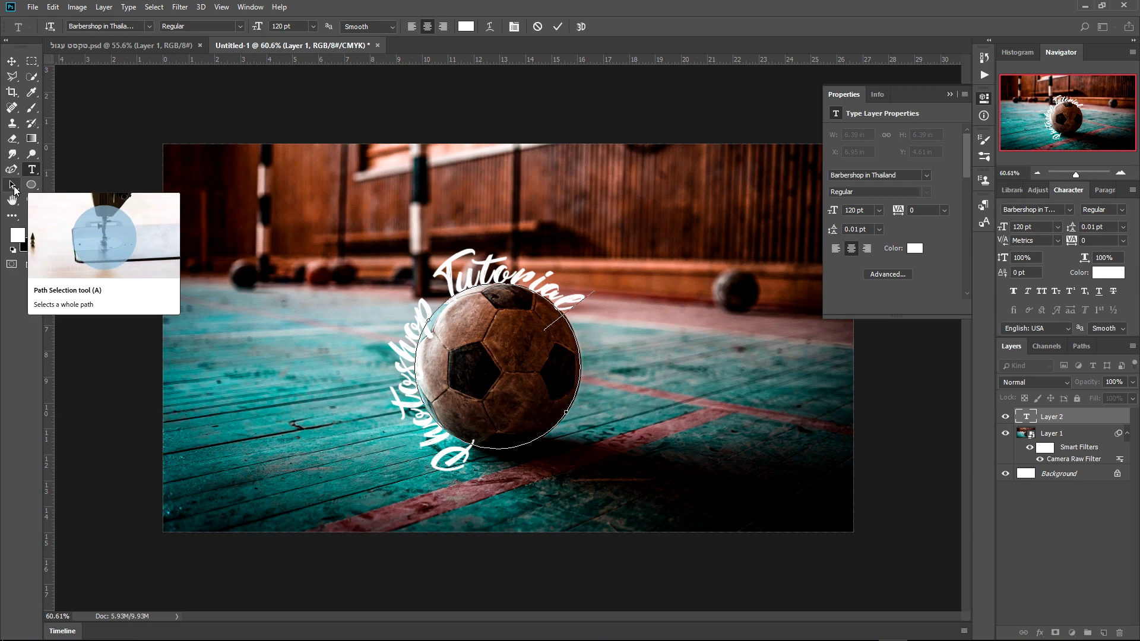
- Slide the text along the path with the Path Selection tool so it arches outside the ball, centred over its top
left_click_drag(14, 188, 76, 193)
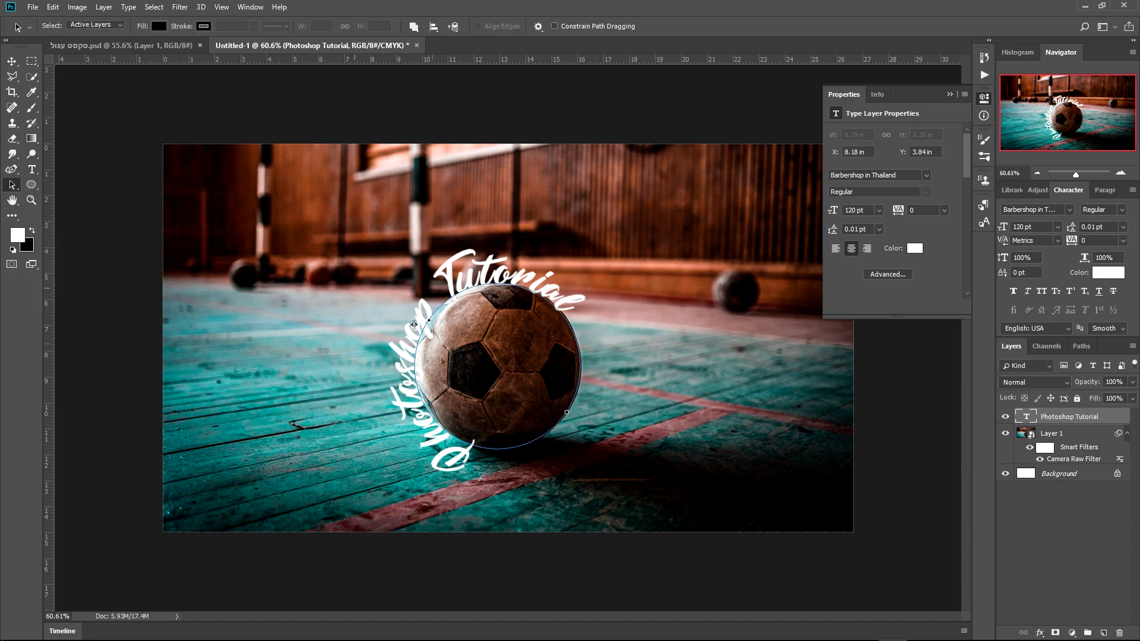
left_click_drag(473, 445, 438, 373)
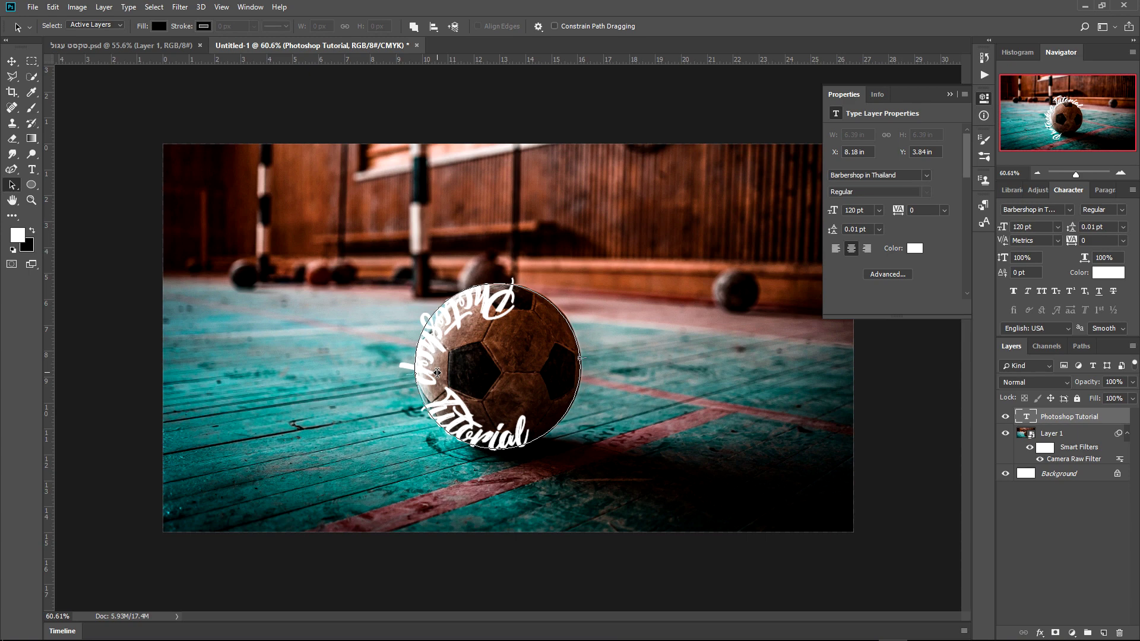
left_click_drag(440, 373, 497, 273)
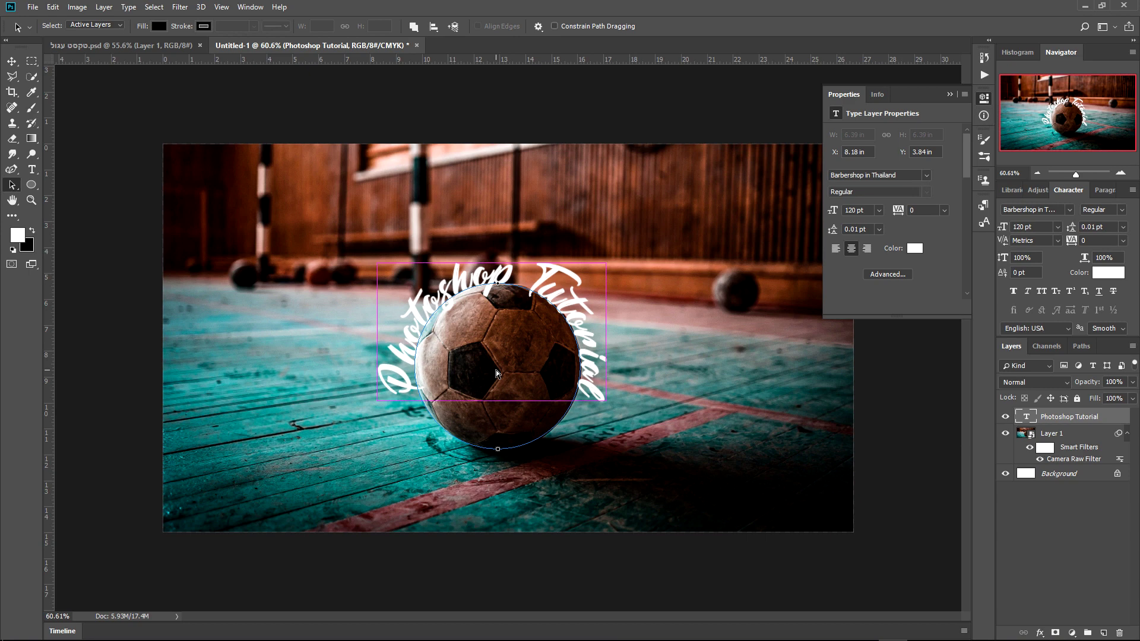
- Scale the text's circular path up to about 106% so the lettering sits slightly away from the ball
key("ctrl+t")
left_click_drag(580, 281, 584, 277)
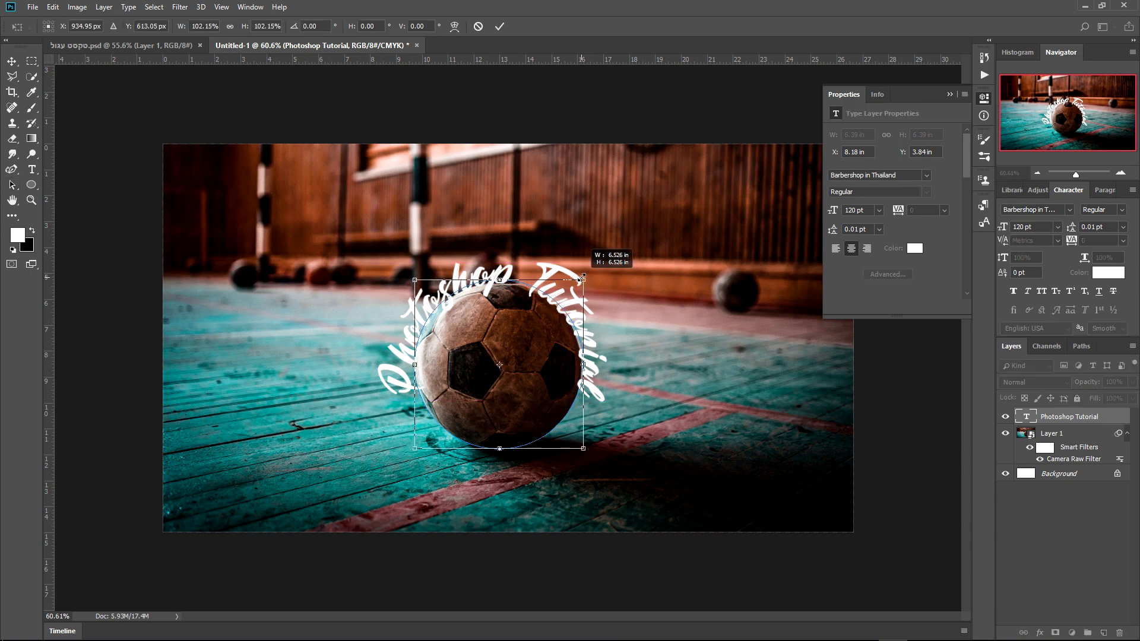
left_click_drag(419, 283, 408, 273)
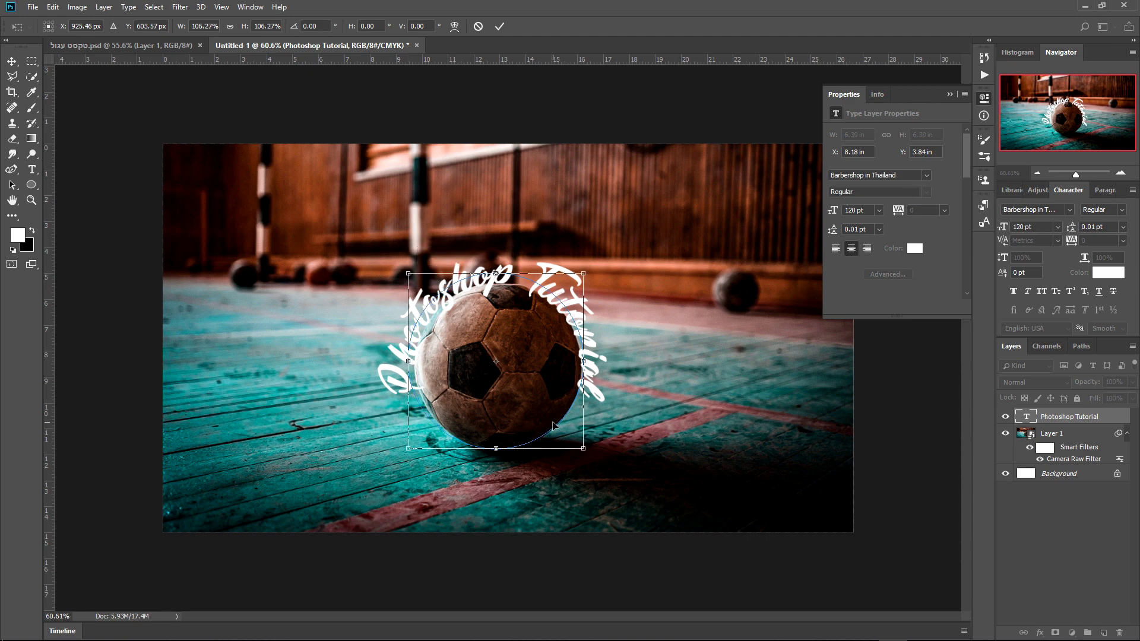
key("Return")
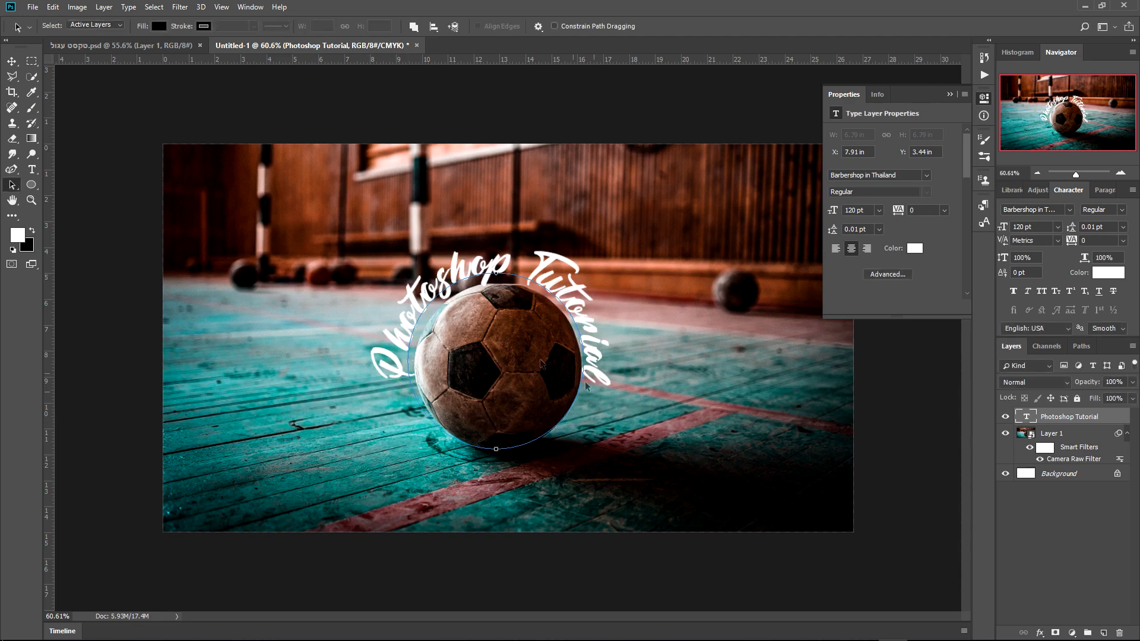
left_click(11, 62)
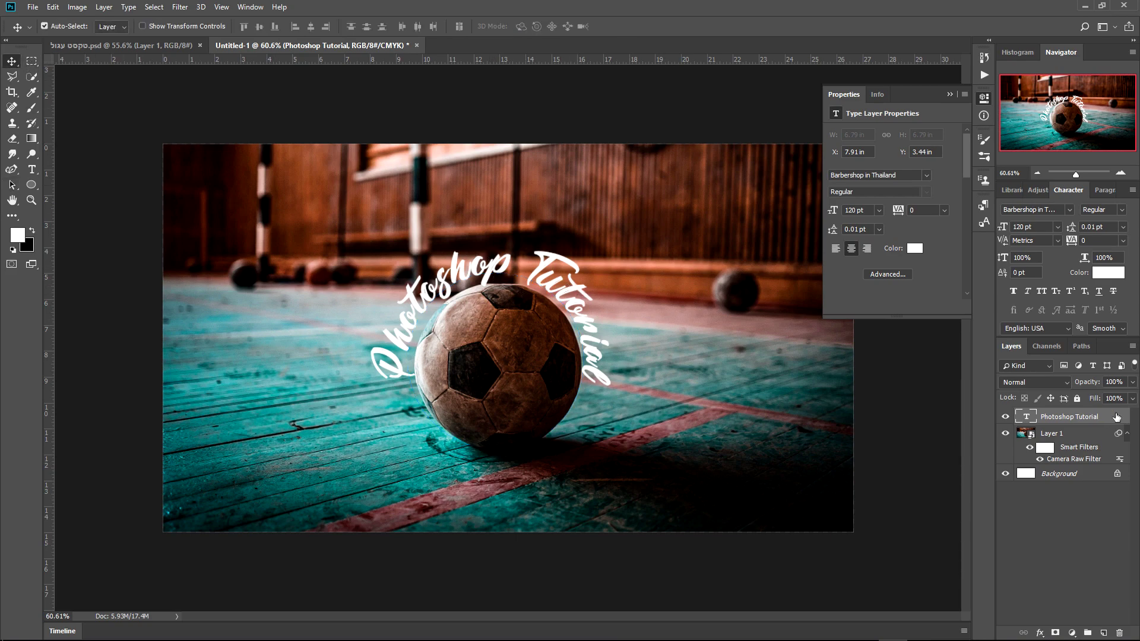
- Add an 8 px outside stroke to the Photoshop Tutorial layer, using dark teal 004b51 sampled from the floor at 33% opacity
double_click(1119, 419)
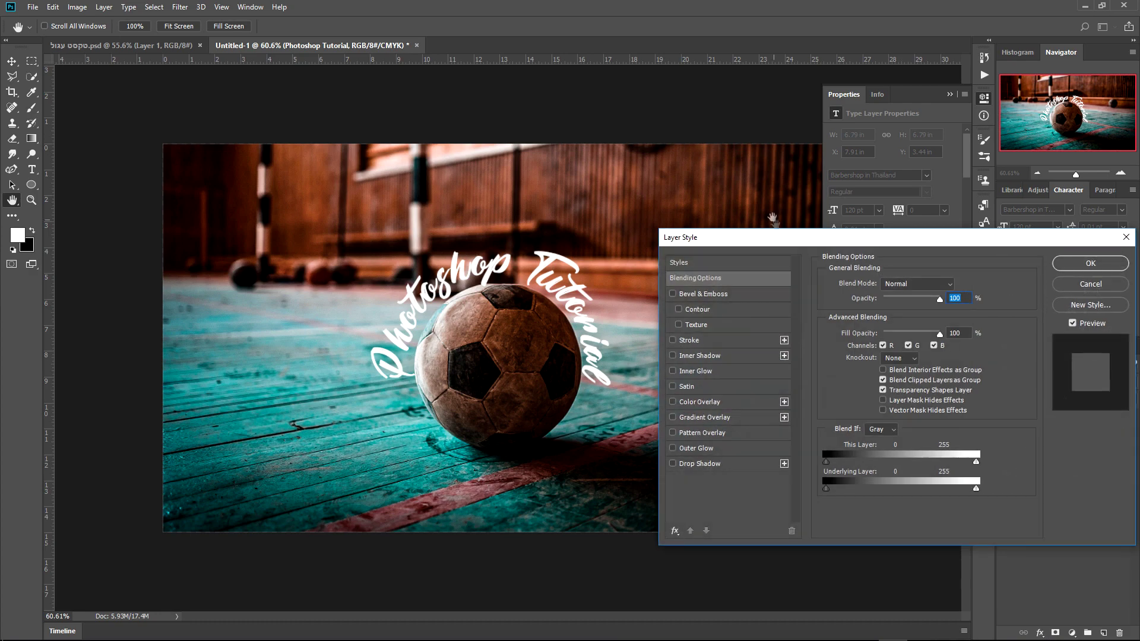
left_click_drag(780, 231, 769, 139)
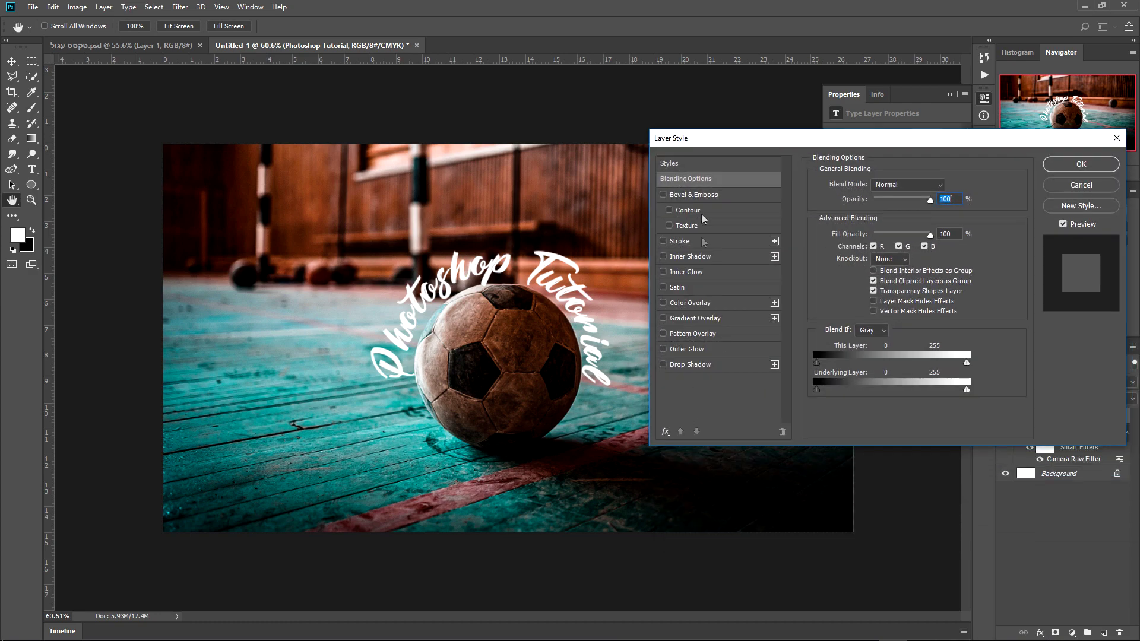
left_click(681, 241)
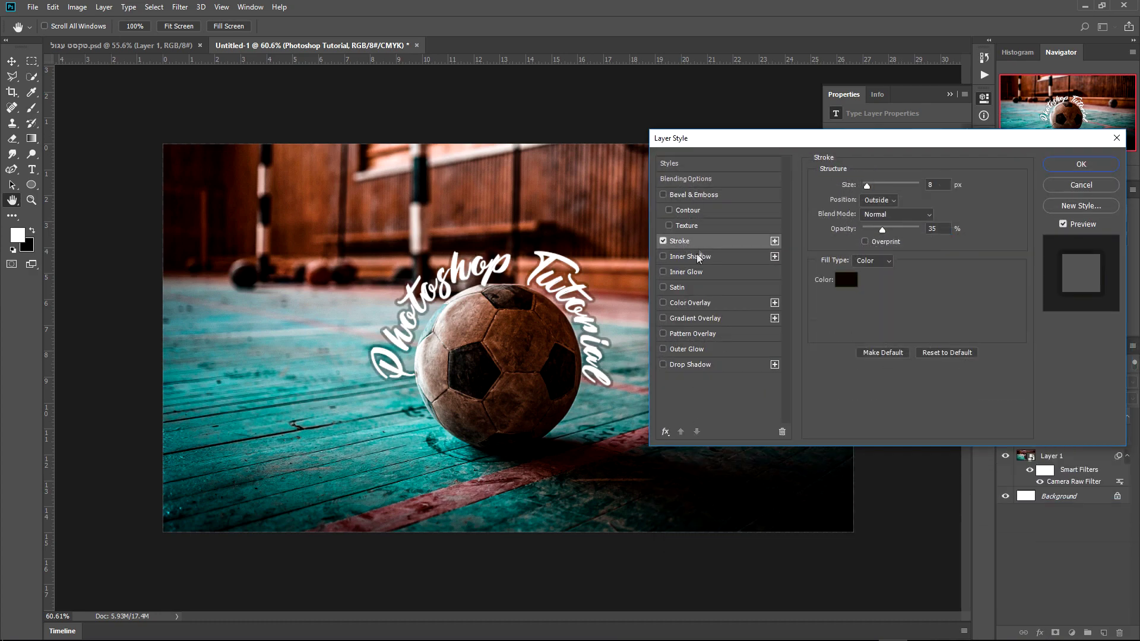
left_click(933, 186)
left_click(847, 280)
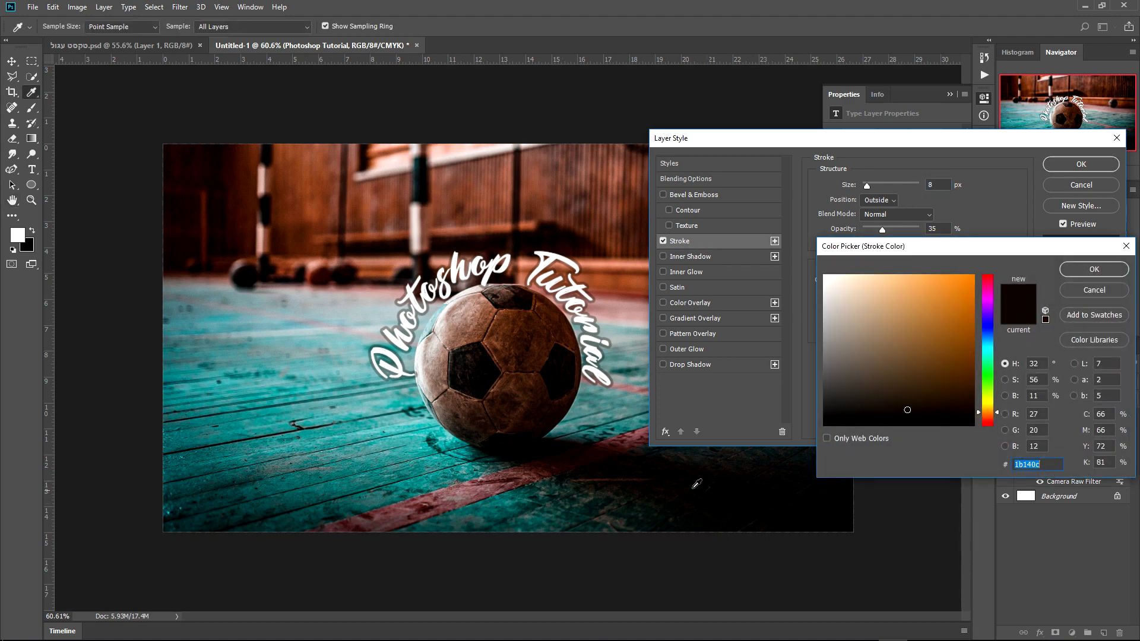
left_click(396, 480)
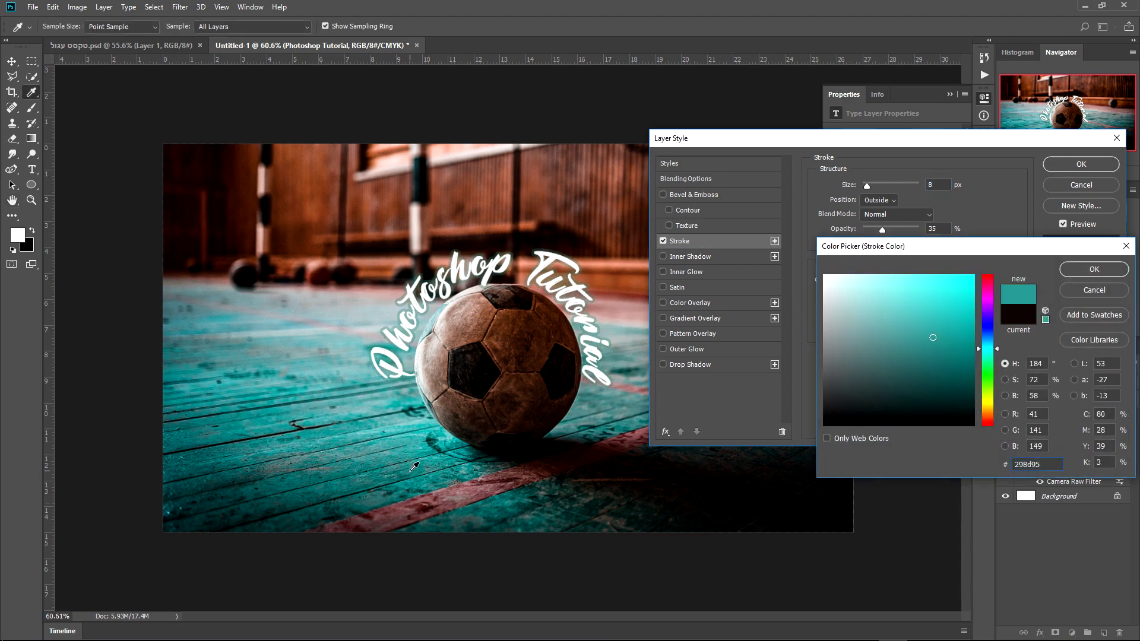
left_click(412, 470)
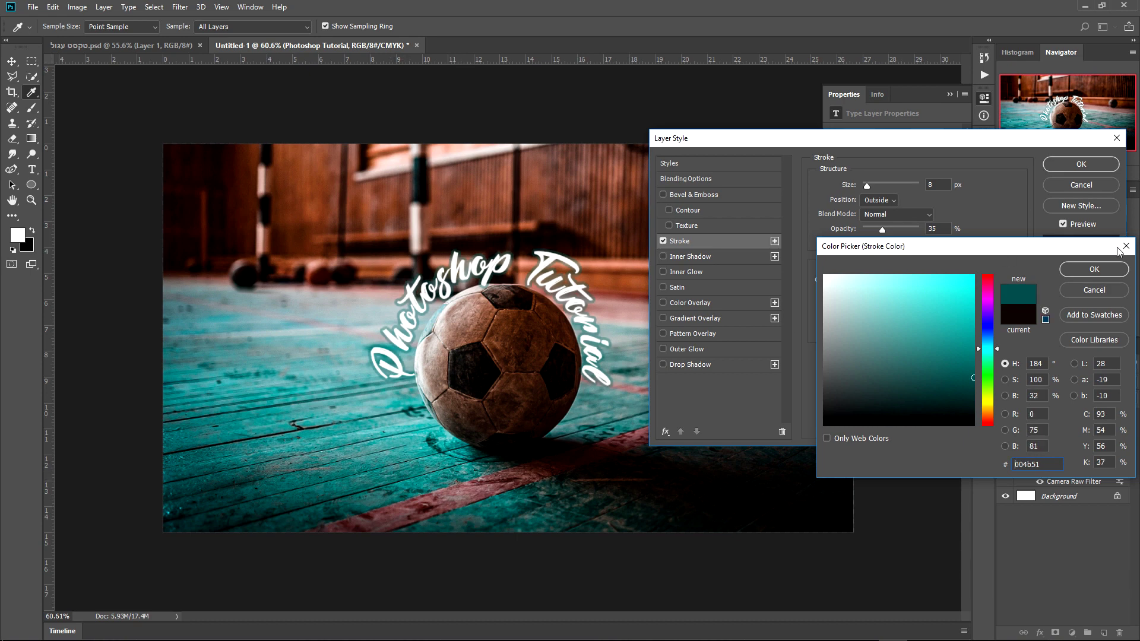
left_click(1094, 269)
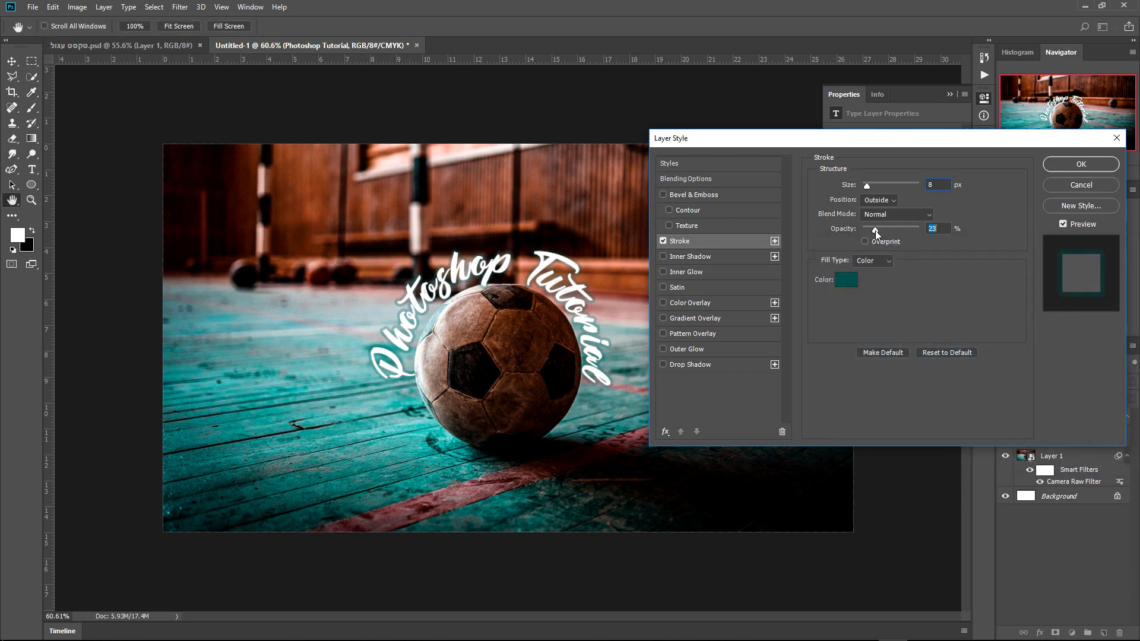
left_click_drag(881, 230, 881, 231)
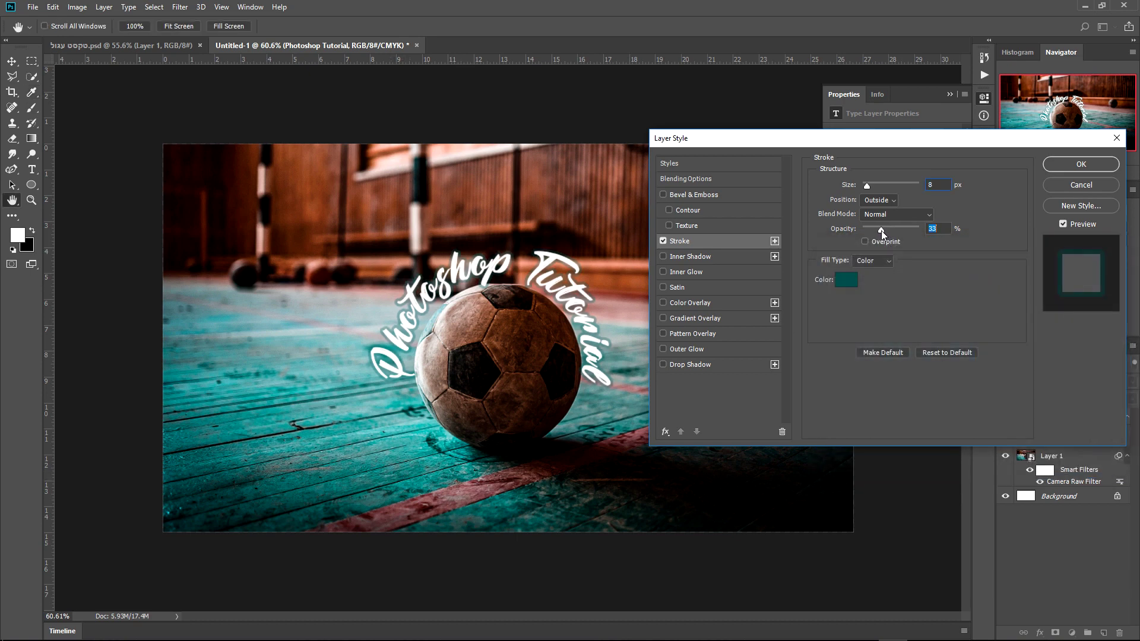
left_click(1081, 163)
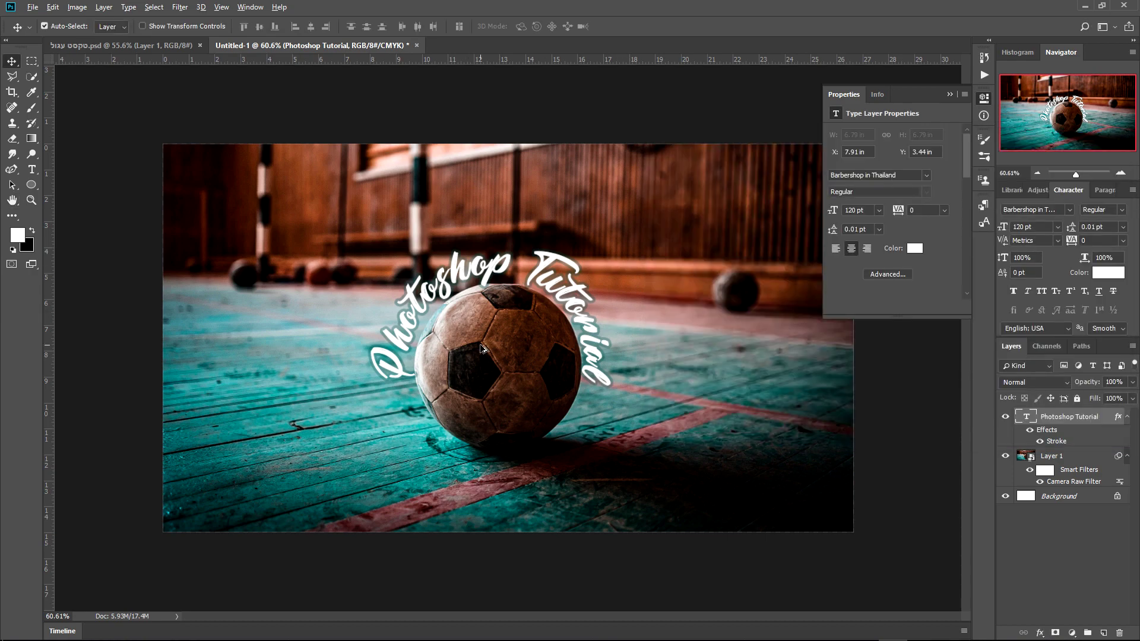
- Add a new empty layer above the Photoshop Tutorial text and choose the Foreground to Transparent preset for the Gradient tool
scroll(482, 349, "down", 3)
scroll(510, 350, "up", 2)
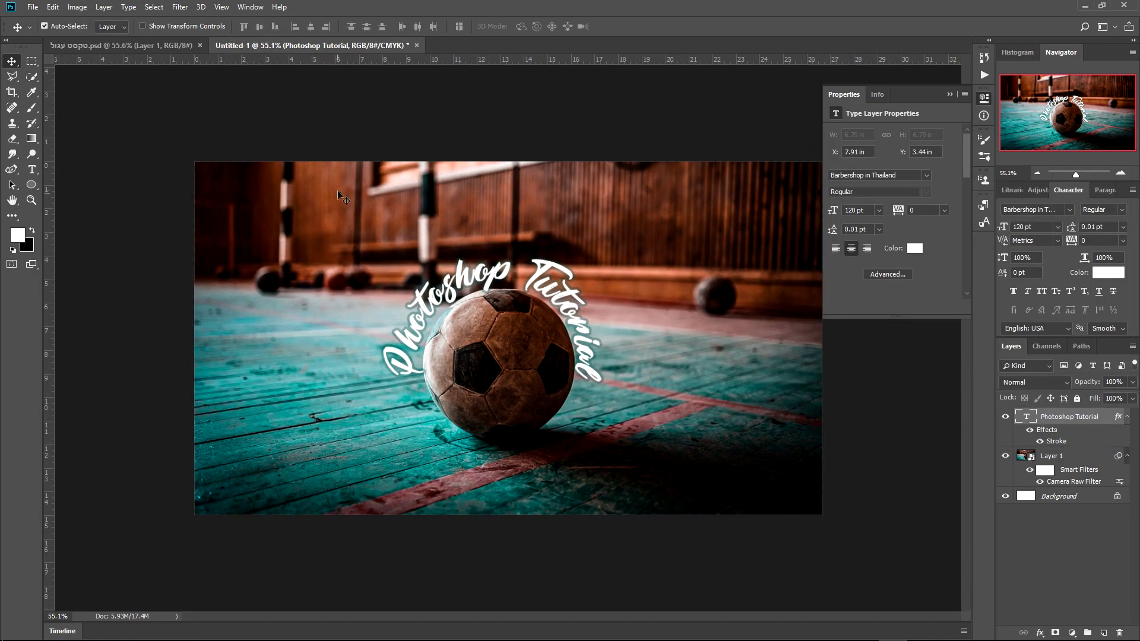
left_click(1101, 633)
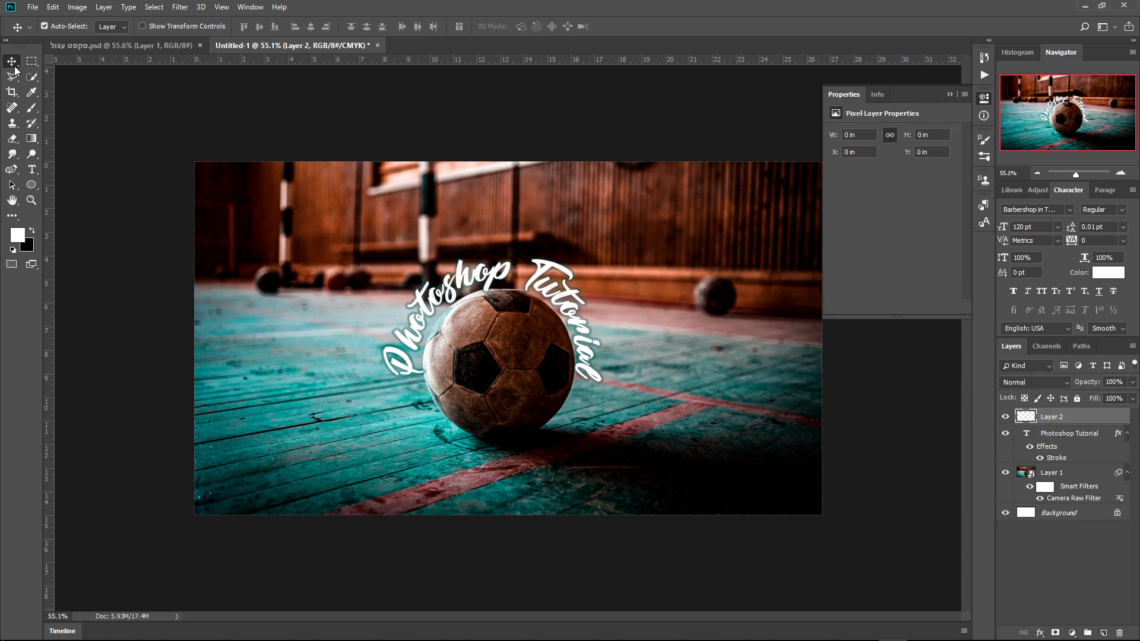
left_click(32, 138)
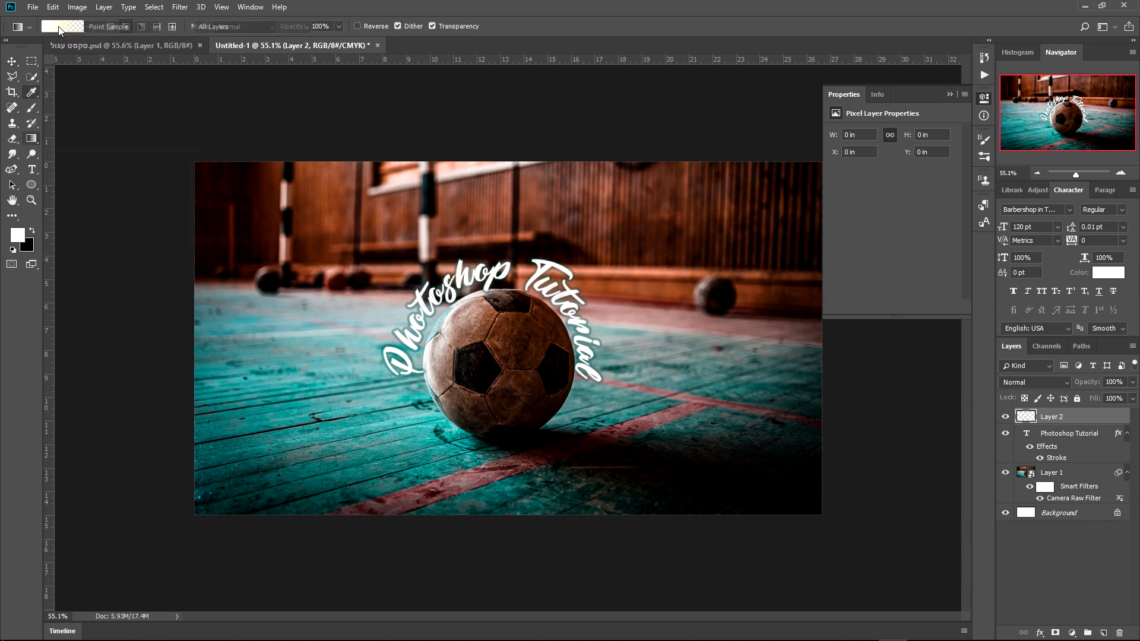
left_click(59, 26)
left_click(669, 215)
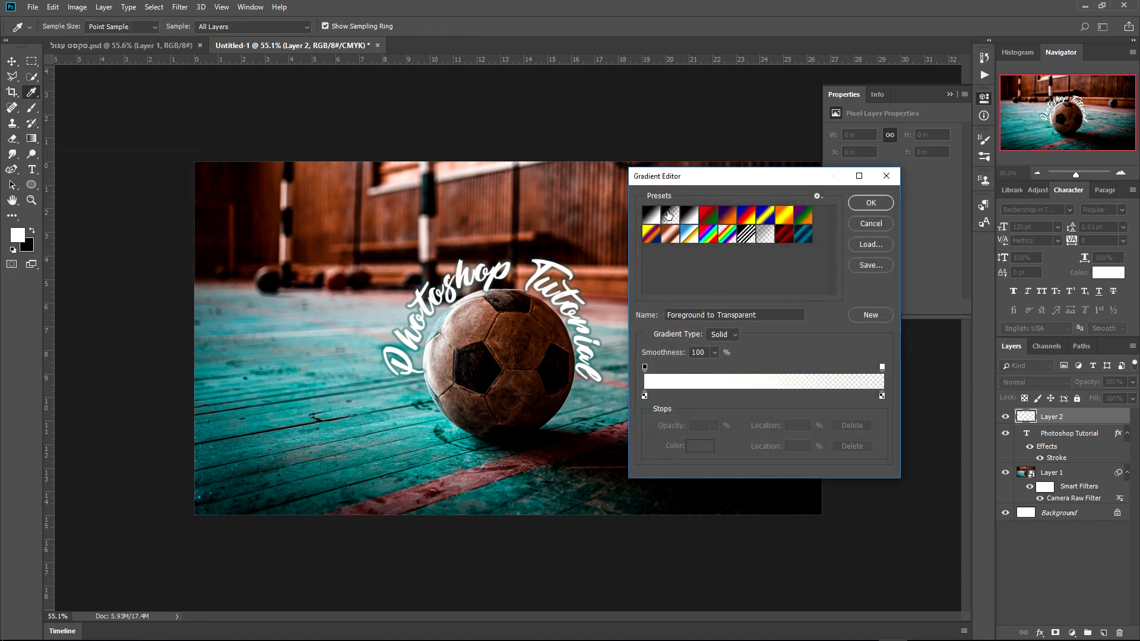
- Define the gradient with a white ffffff start colour stop and a yellow ffd145 end colour stop, and accept it
left_click(644, 396)
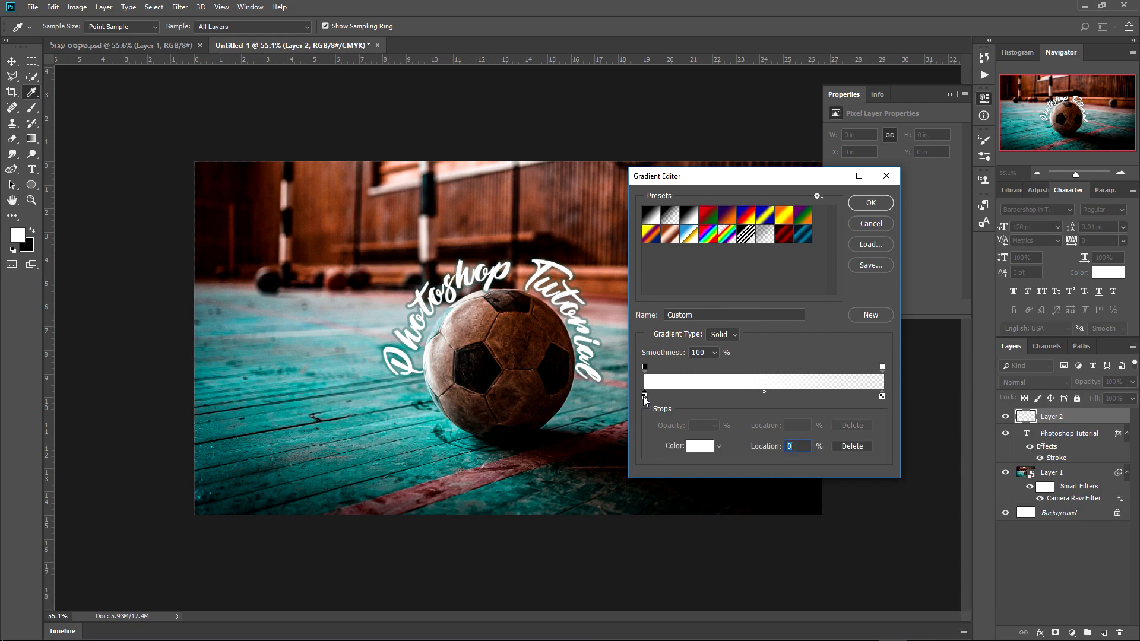
double_click(645, 396)
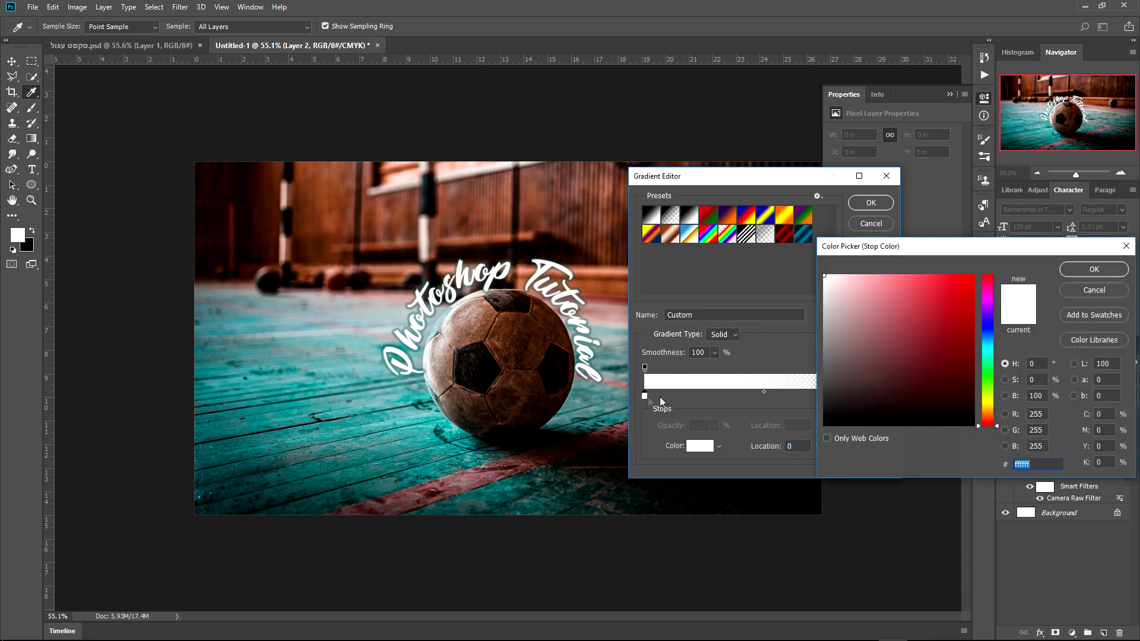
left_click(1094, 270)
double_click(882, 396)
left_click(986, 407)
left_click_drag(957, 302, 933, 270)
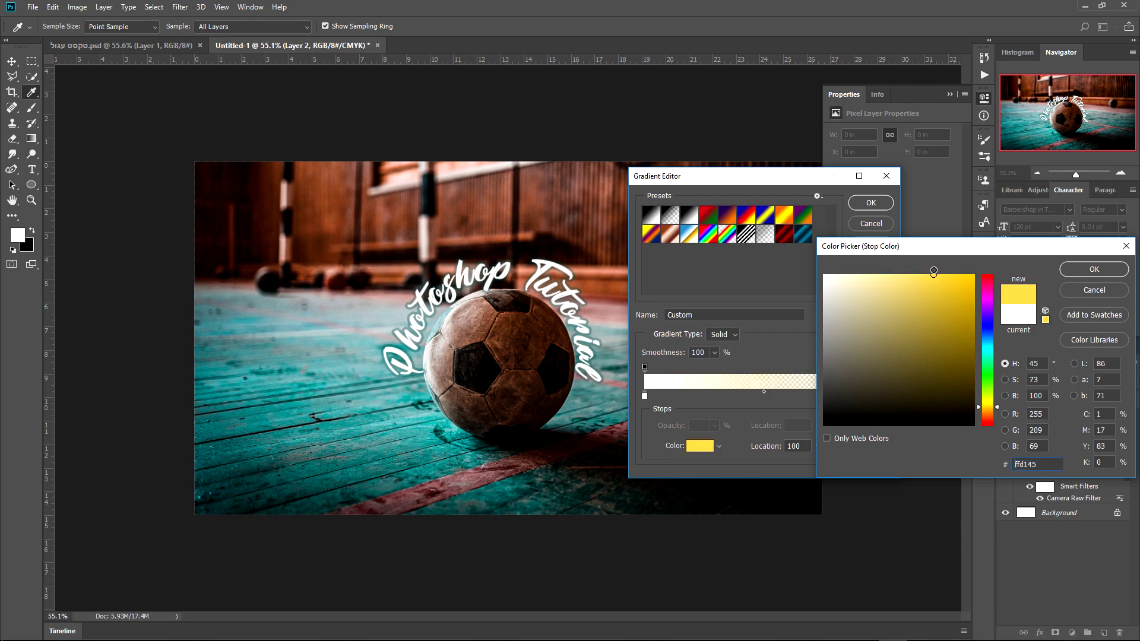
left_click(1067, 274)
left_click(871, 202)
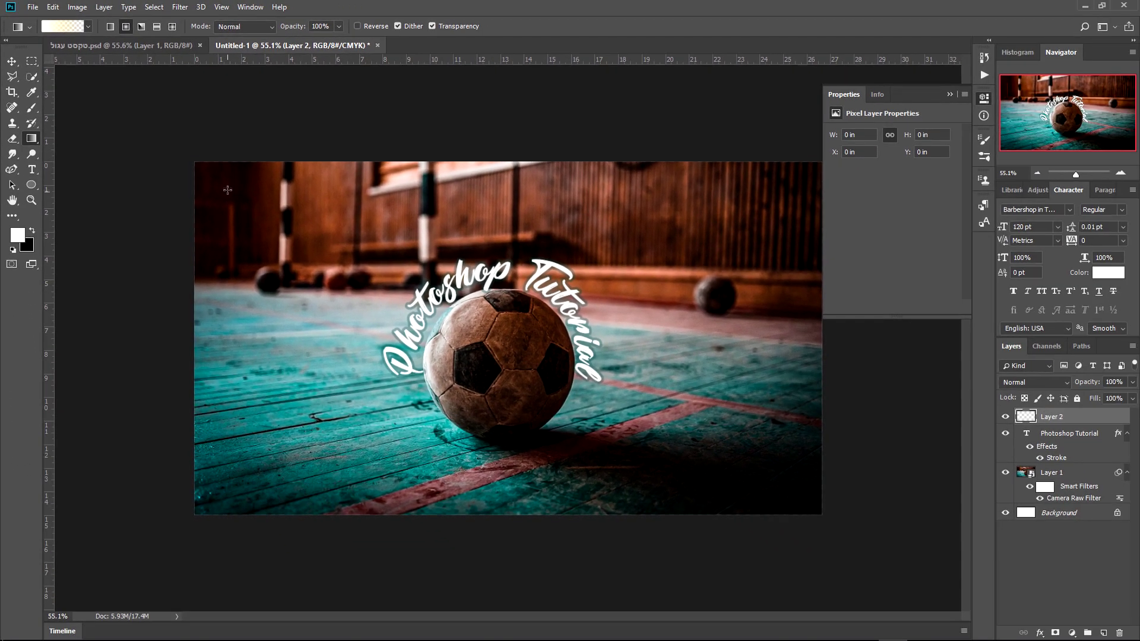
- Draw two overlapping radial gradients from the photo's upper-left corner on Layer 2 and blend the layer in Screen mode at 80% opacity
left_click_drag(219, 177, 377, 310)
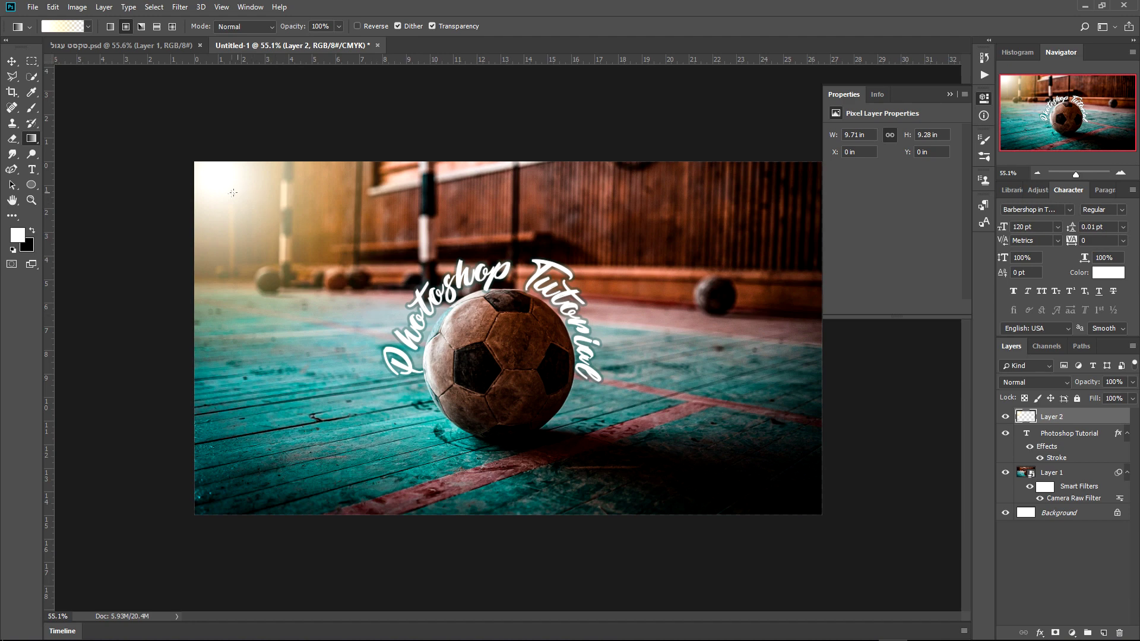
left_click_drag(208, 176, 403, 351)
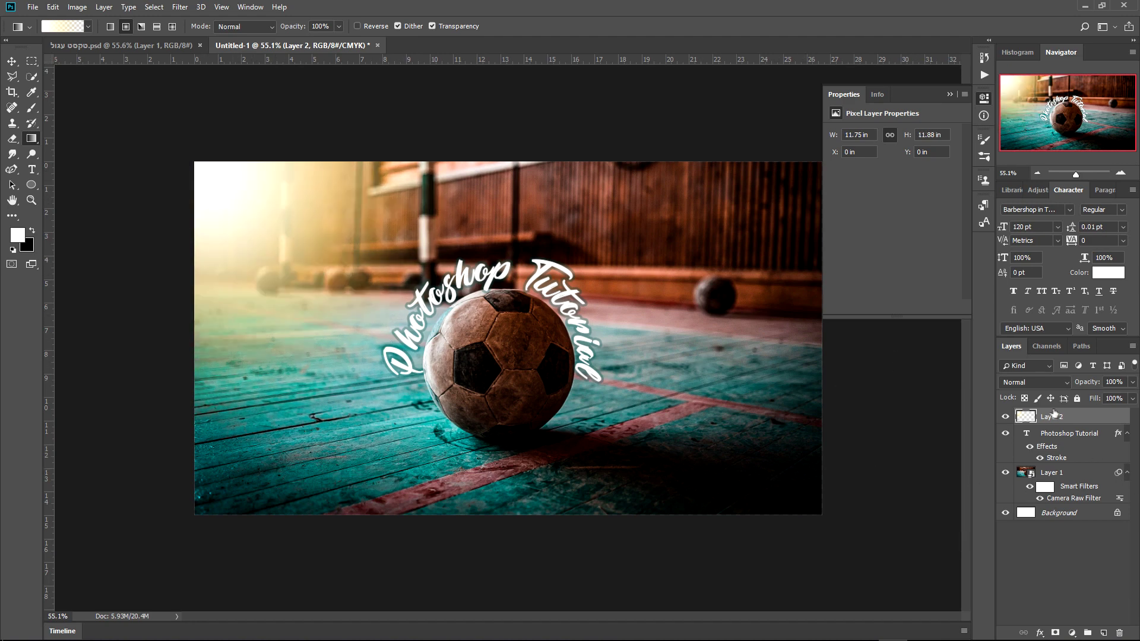
left_click(1033, 383)
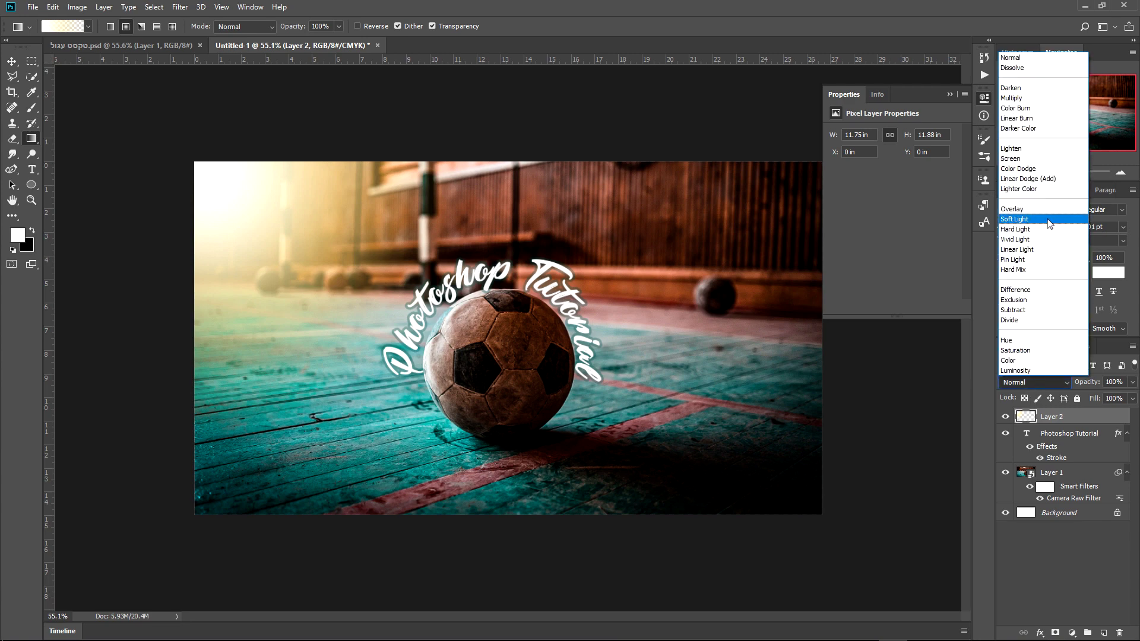
left_click(1024, 159)
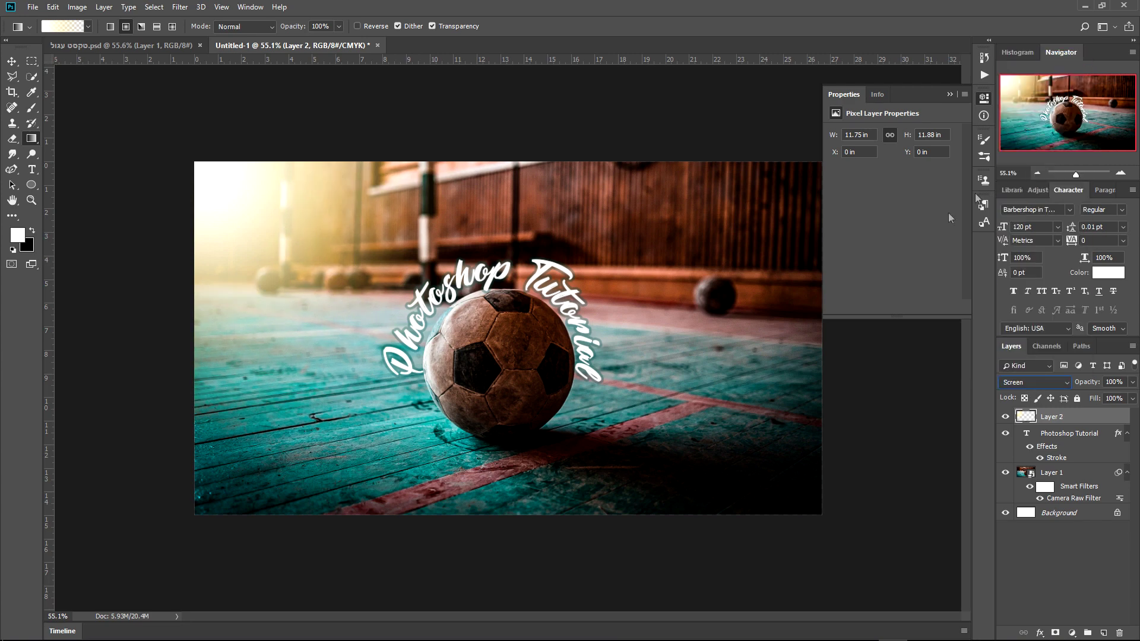
left_click(1093, 383)
left_click_drag(1093, 383, 1078, 384)
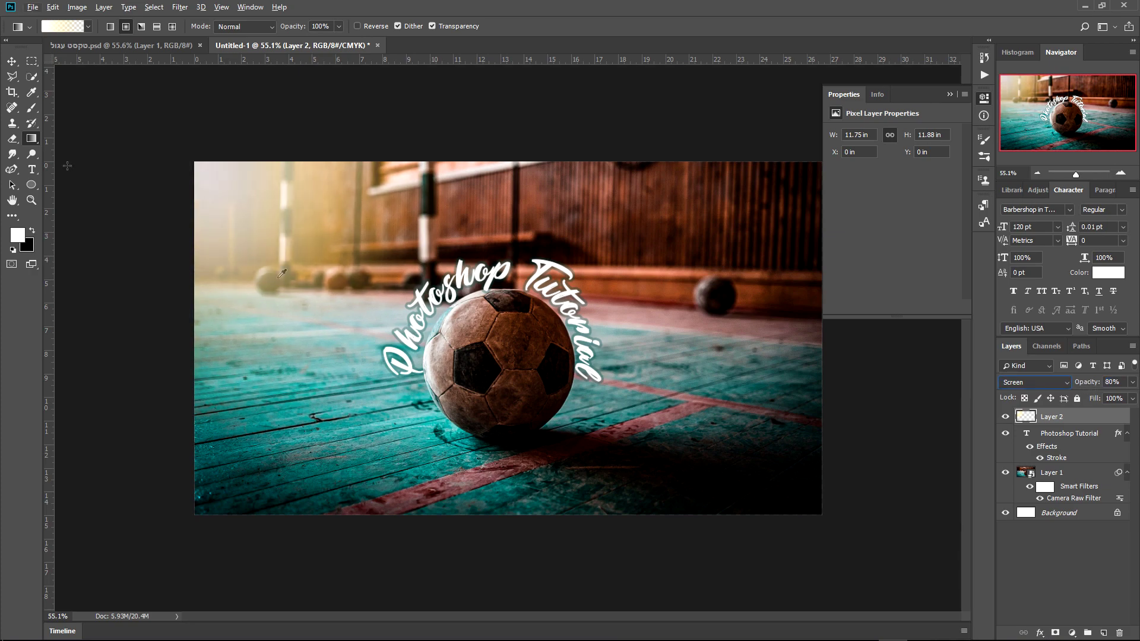
- Hide and show Layer 2 and the text layer to compare the image with and without them, leaving both visible
key("v")
key("ctrl+0")
left_click(1007, 420)
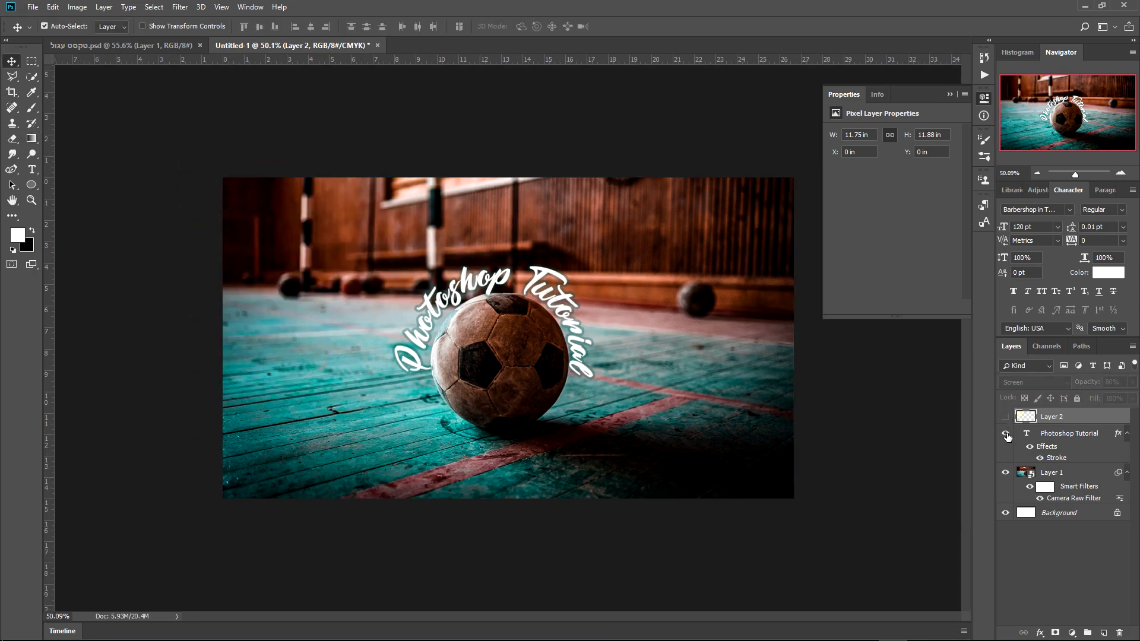
left_click(1005, 434)
left_click(1005, 434)
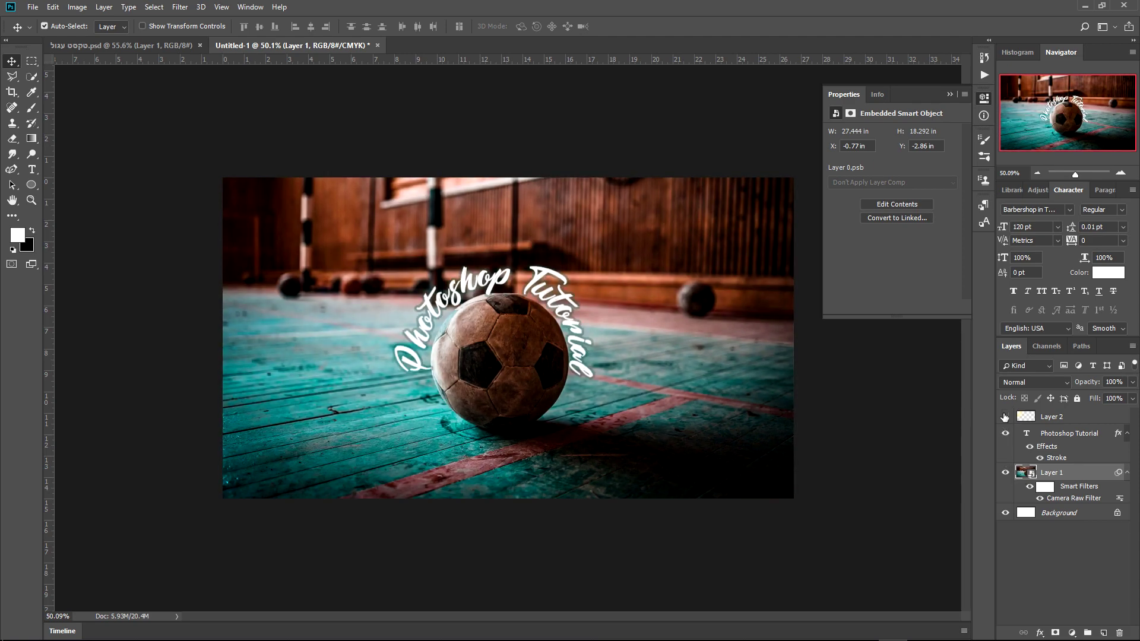
left_click(1005, 417)
scroll(521, 452, "down", 2)
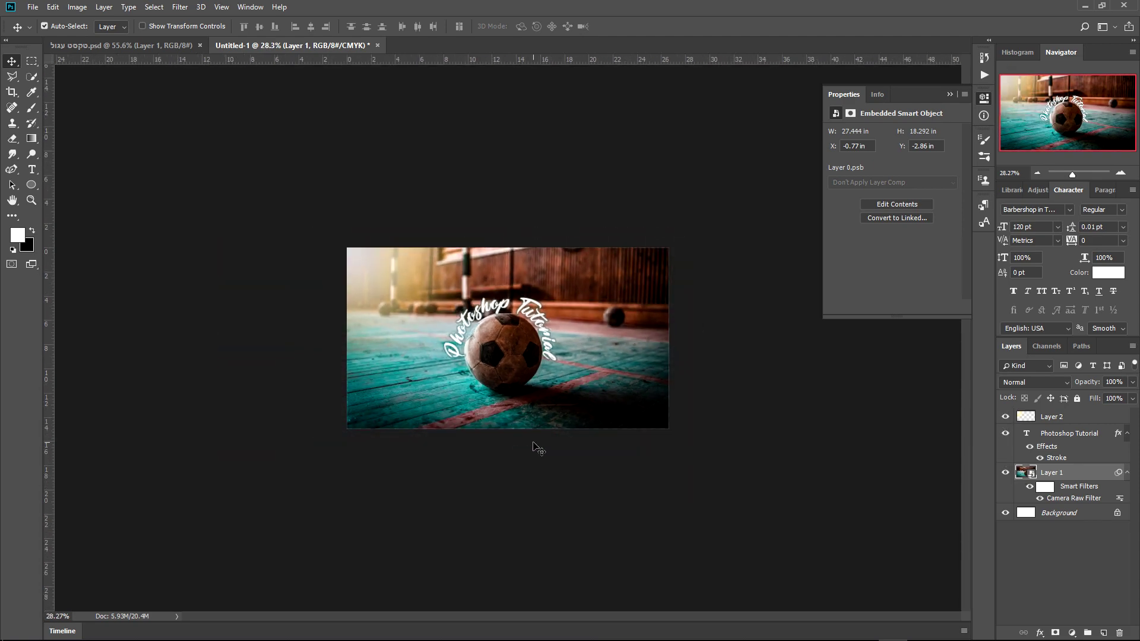